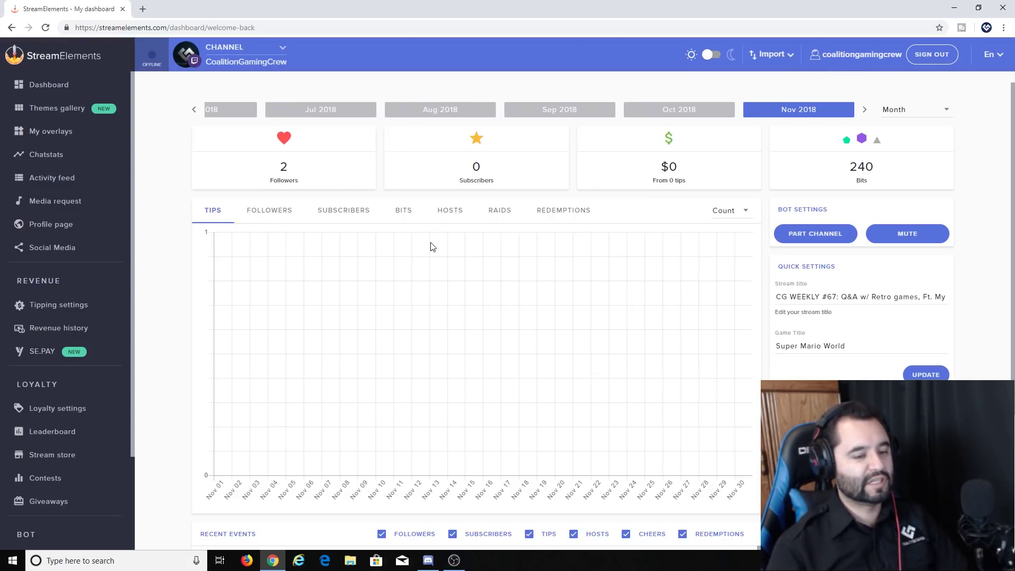
Step: Browse the Themes gallery's Super Themes cards, such as Pinelyn, Lightbringer and Doomhammer
scroll(333, 236, "down", 1)
scroll(198, 267, "up", 1)
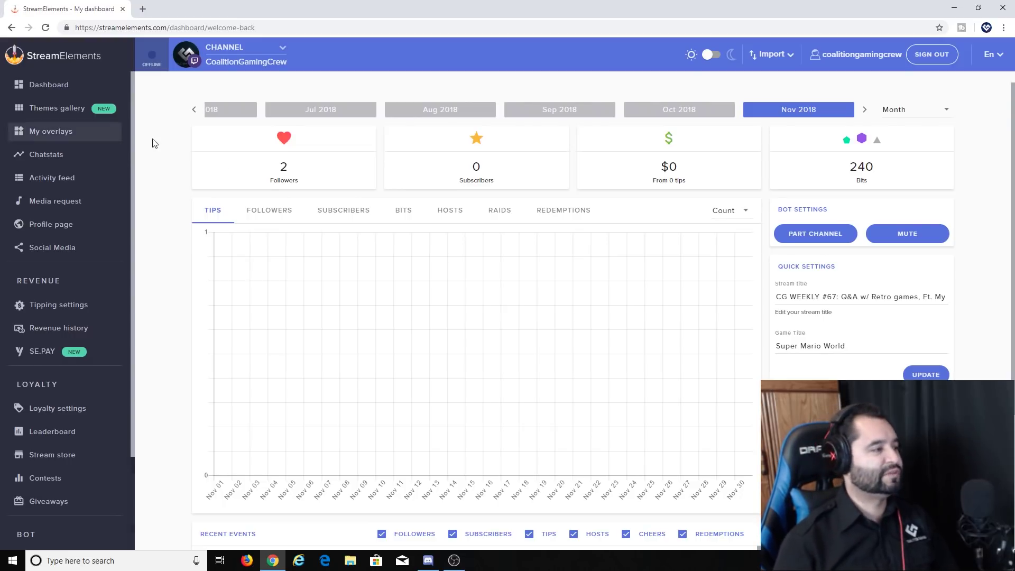
left_click(64, 114)
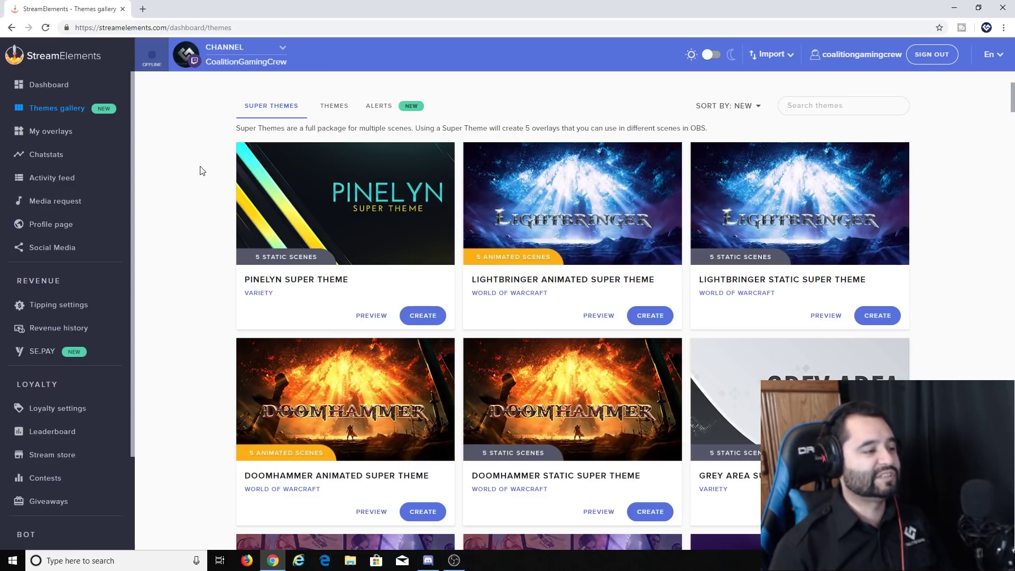
scroll(170, 260, "down", 1)
scroll(170, 261, "up", 1)
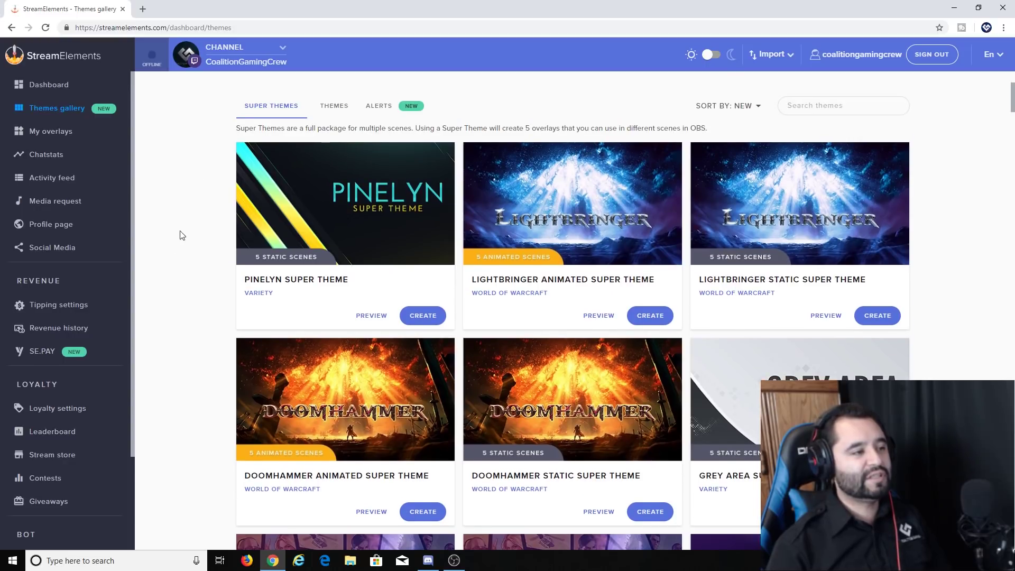
scroll(201, 223, "down", 1)
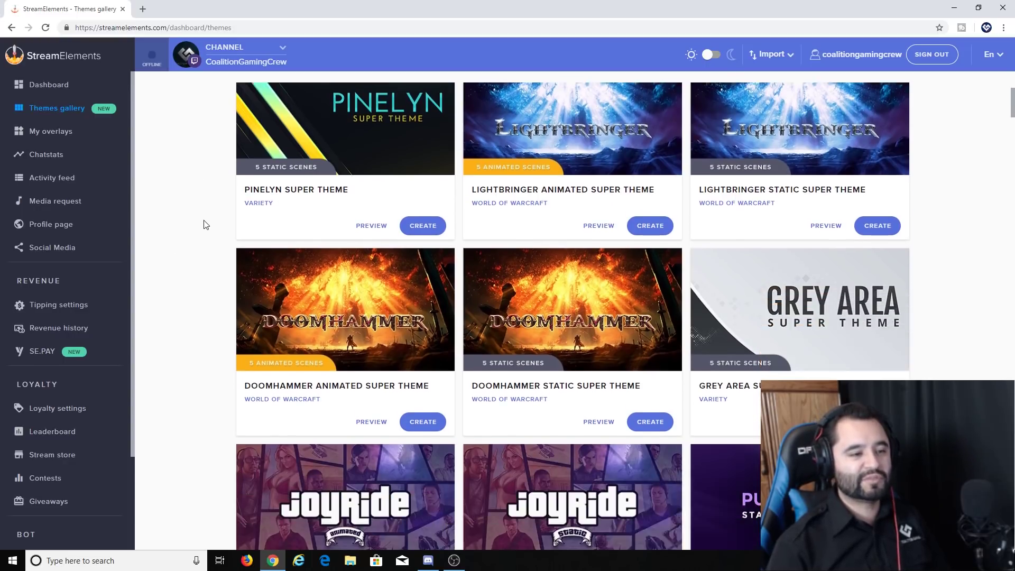
scroll(215, 219, "up", 1)
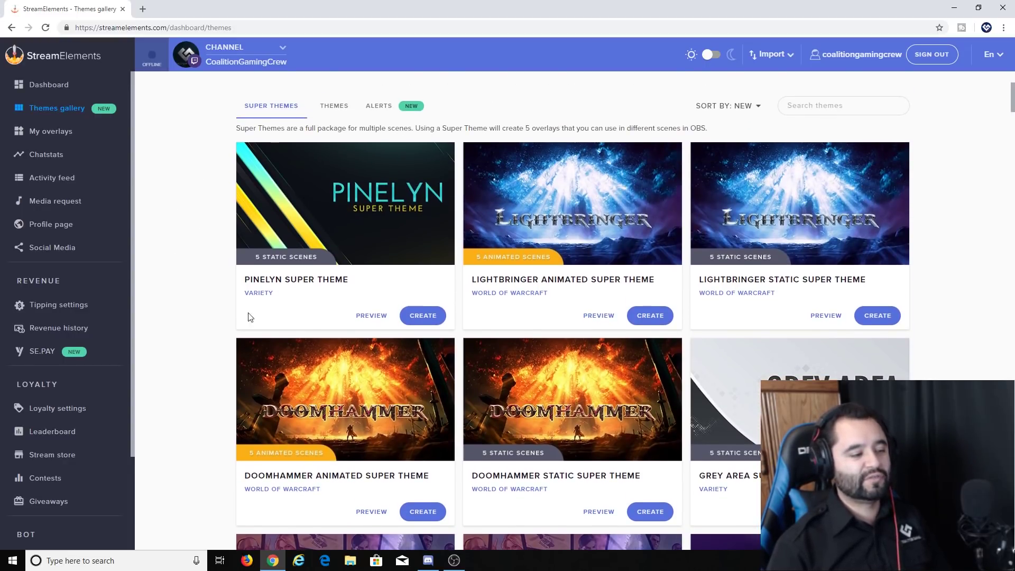
scroll(204, 337, "down", 3)
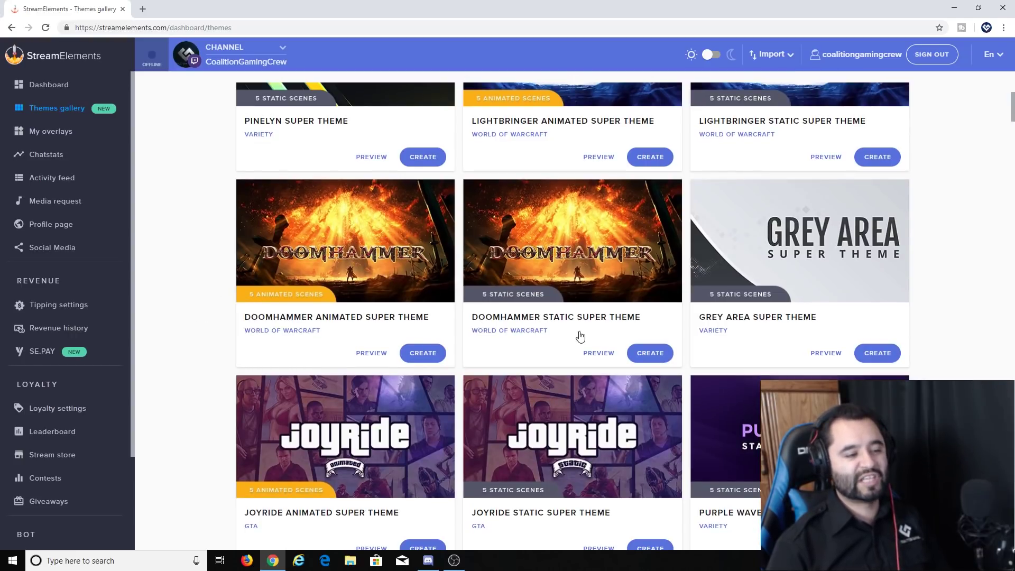
left_click(370, 244)
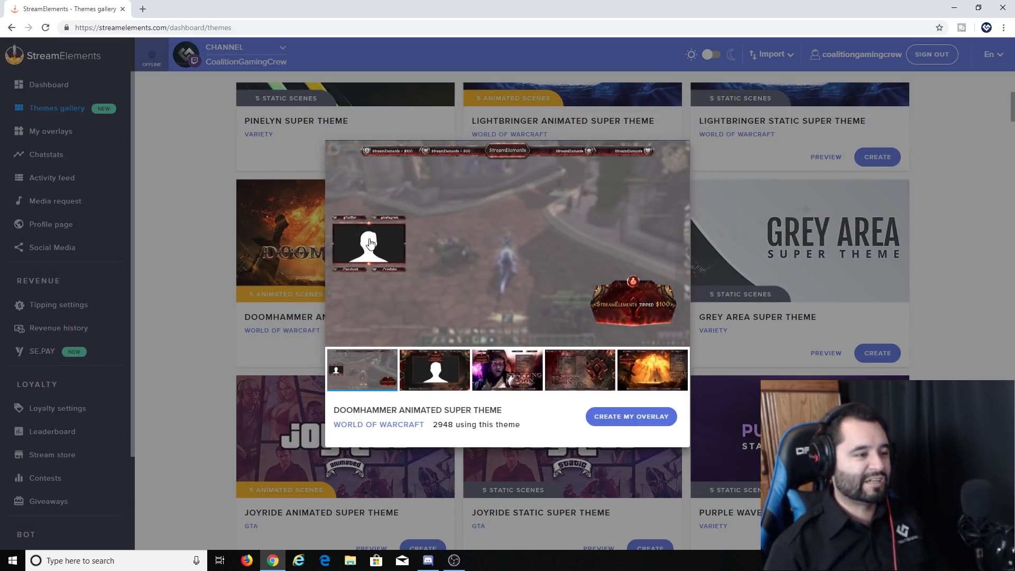
mouse_move(366, 246)
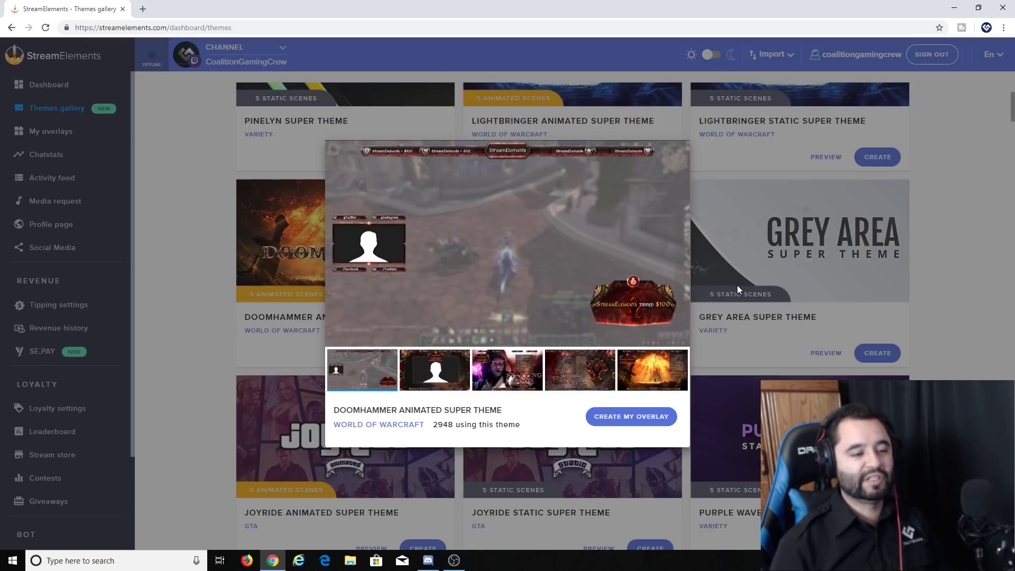
left_click(455, 379)
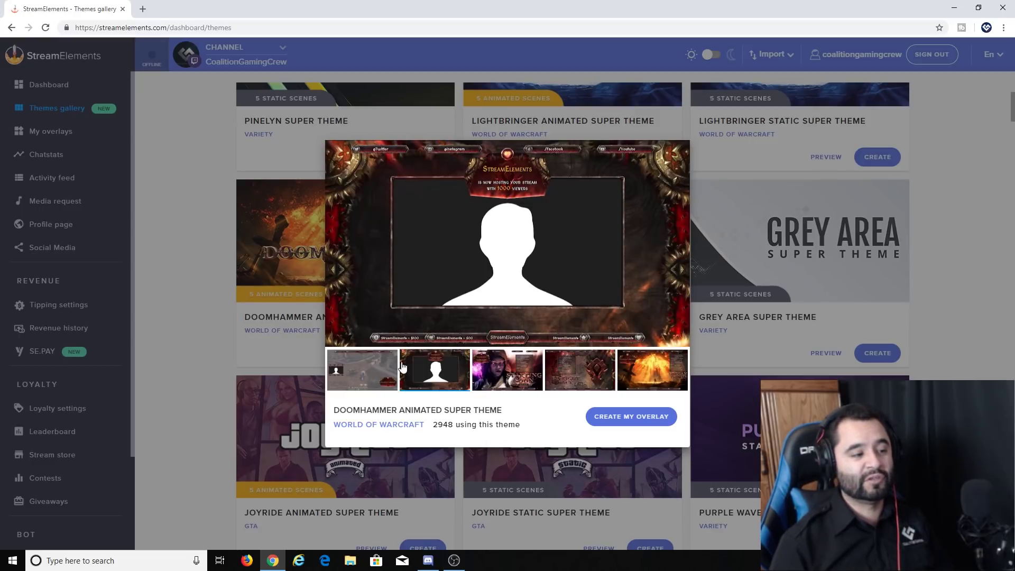
left_click(370, 373)
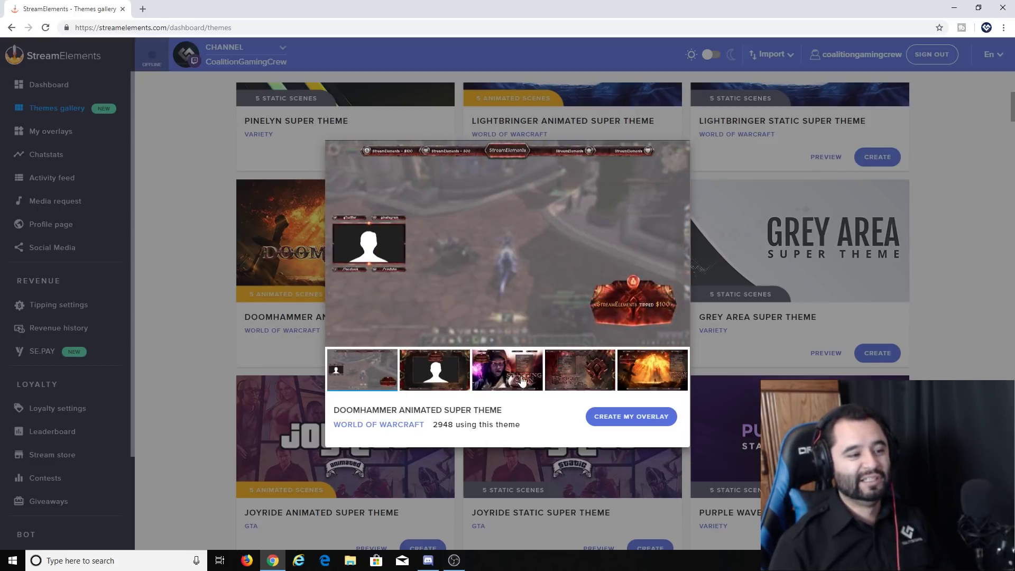
left_click(522, 381)
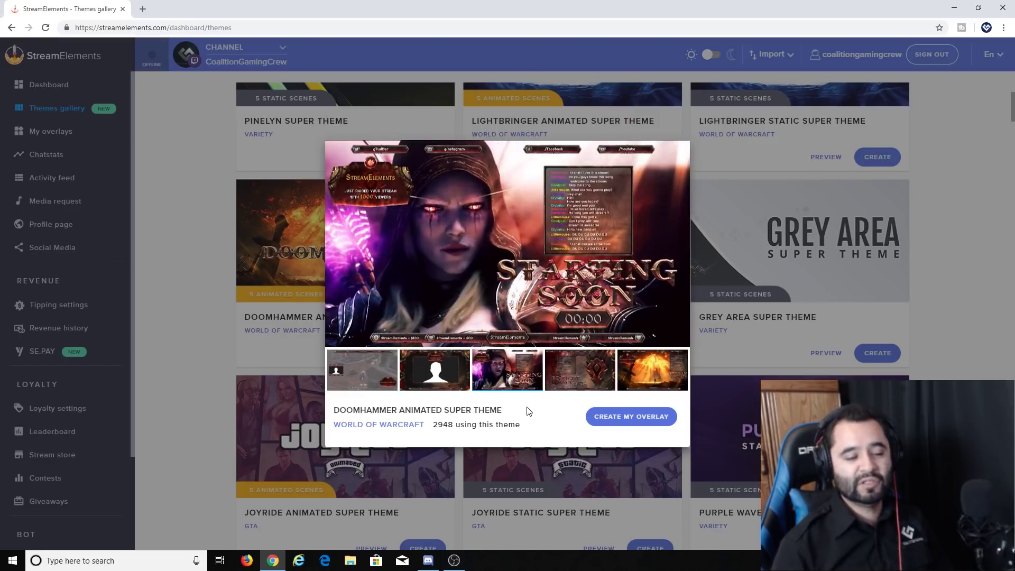
mouse_move(518, 326)
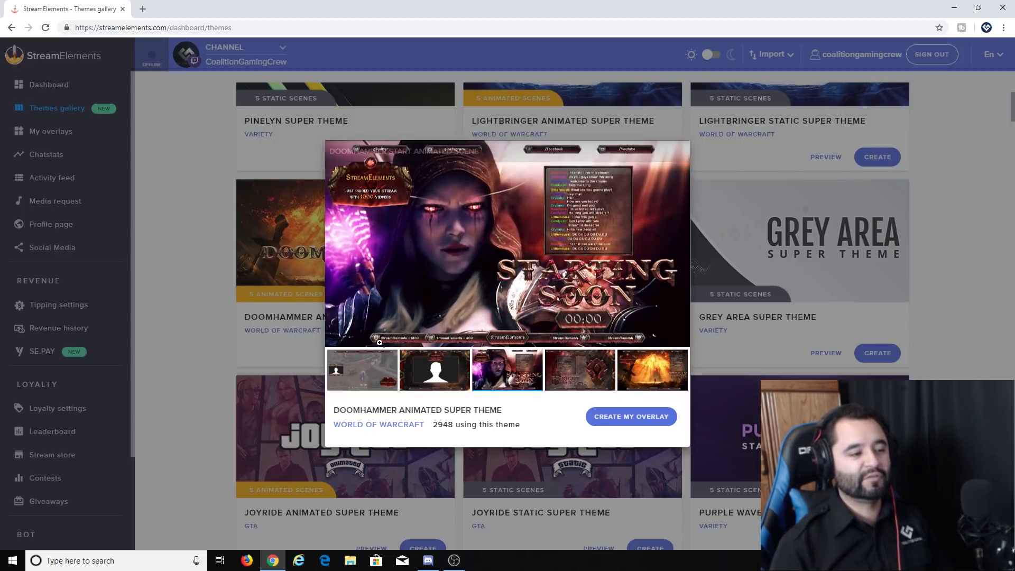
left_click(580, 371)
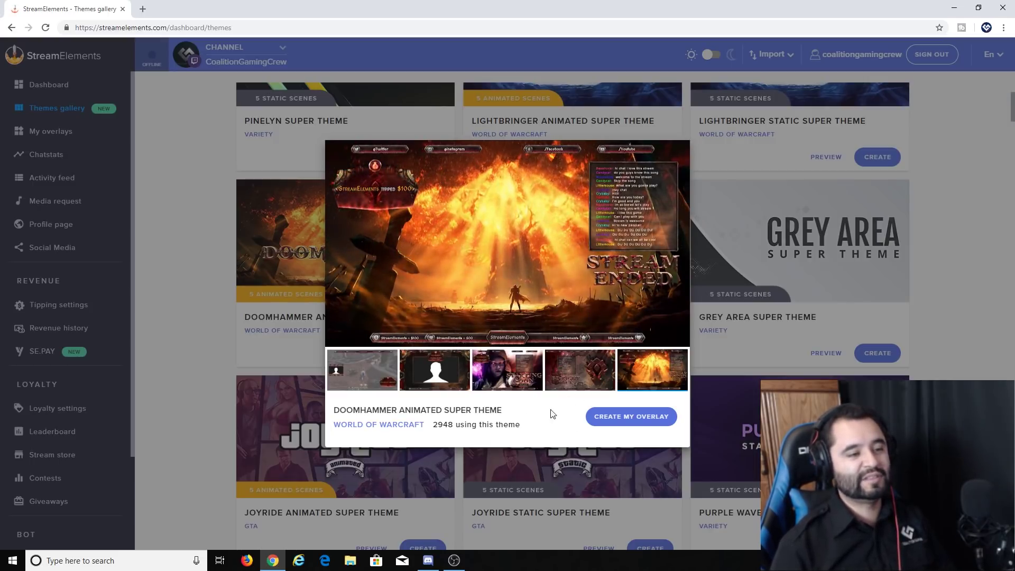
left_click(676, 151)
left_click(615, 278)
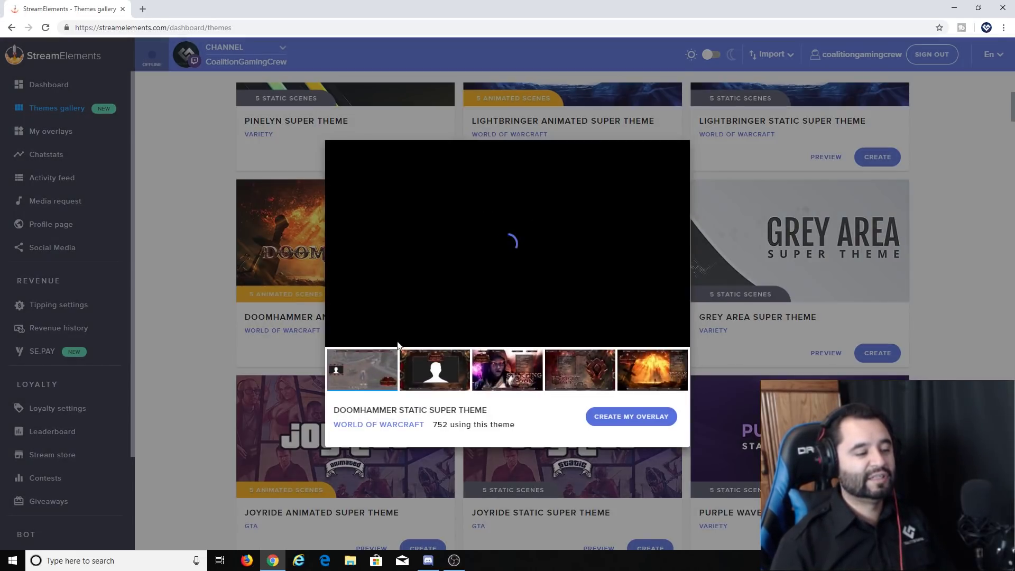
left_click(432, 370)
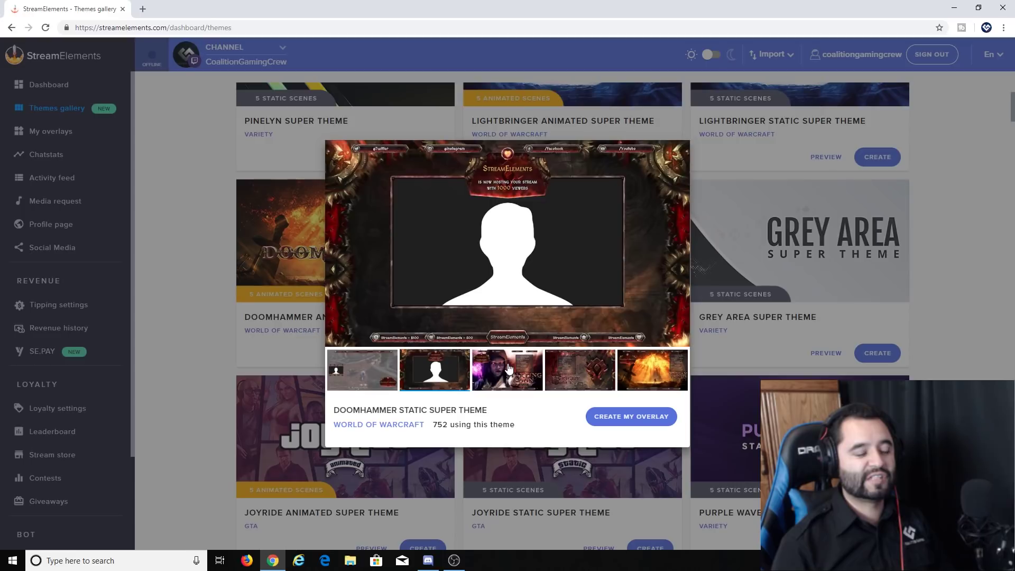
left_click(510, 369)
left_click(560, 371)
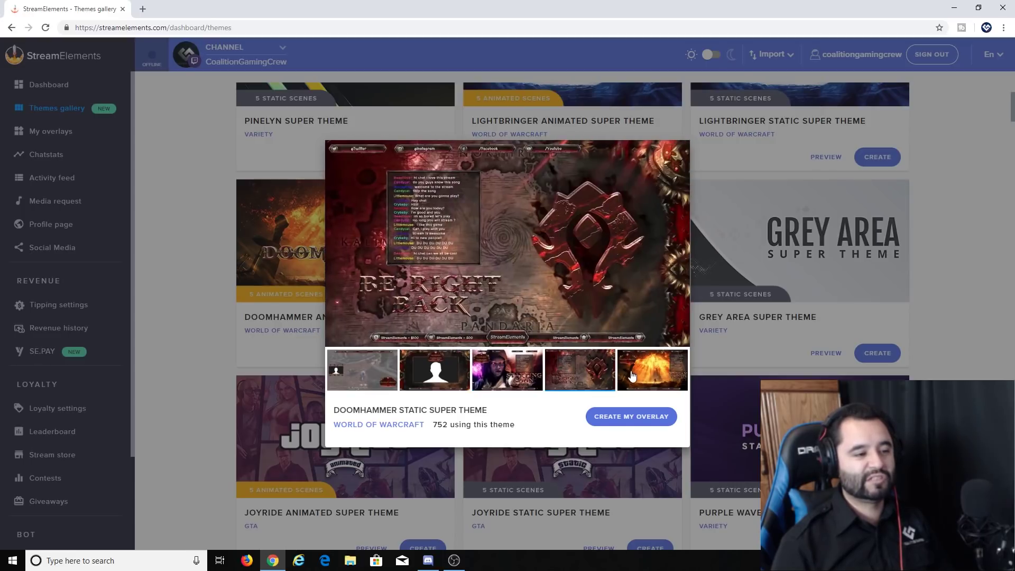
left_click(655, 377)
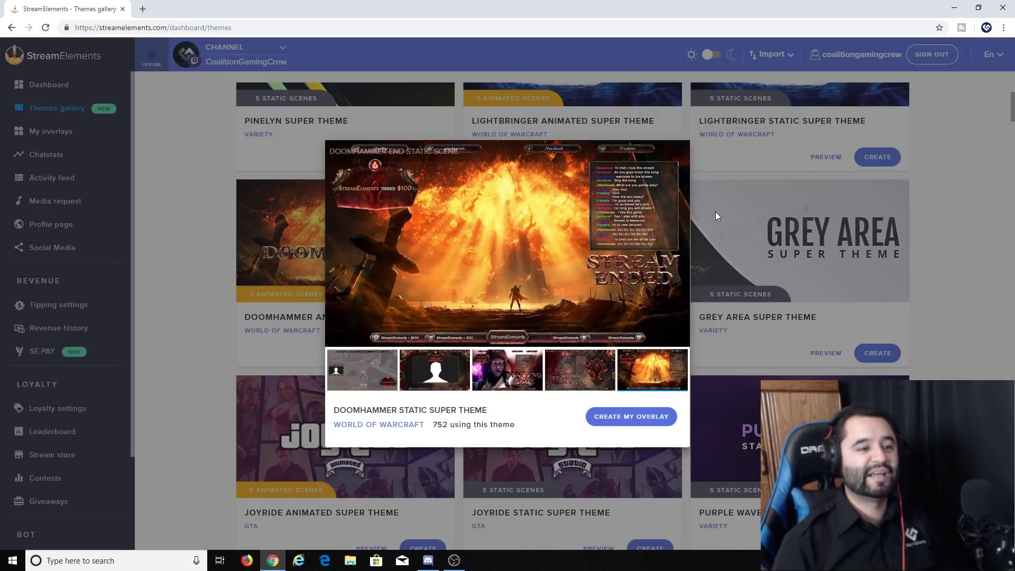
left_click(675, 158)
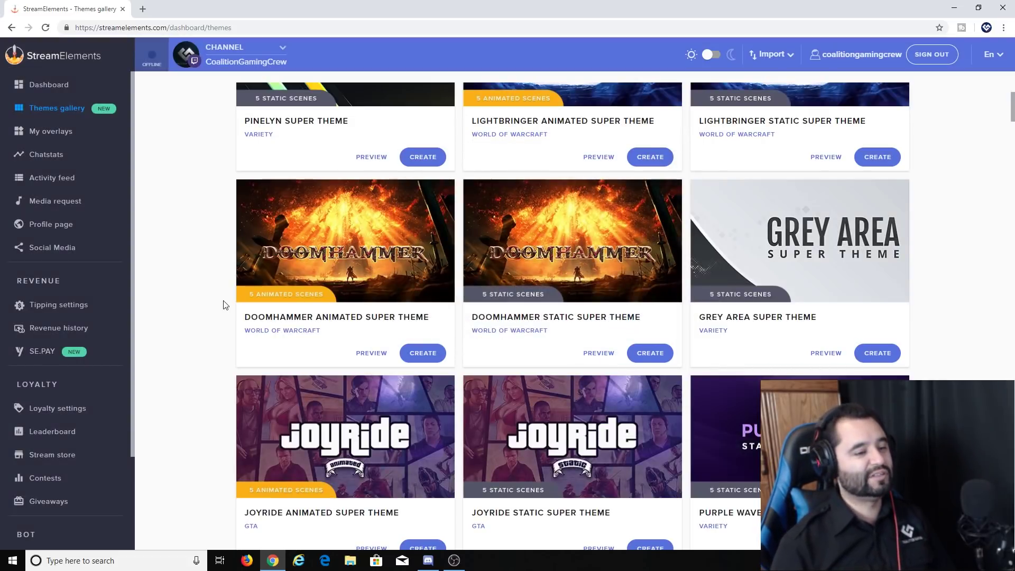
left_click(821, 254)
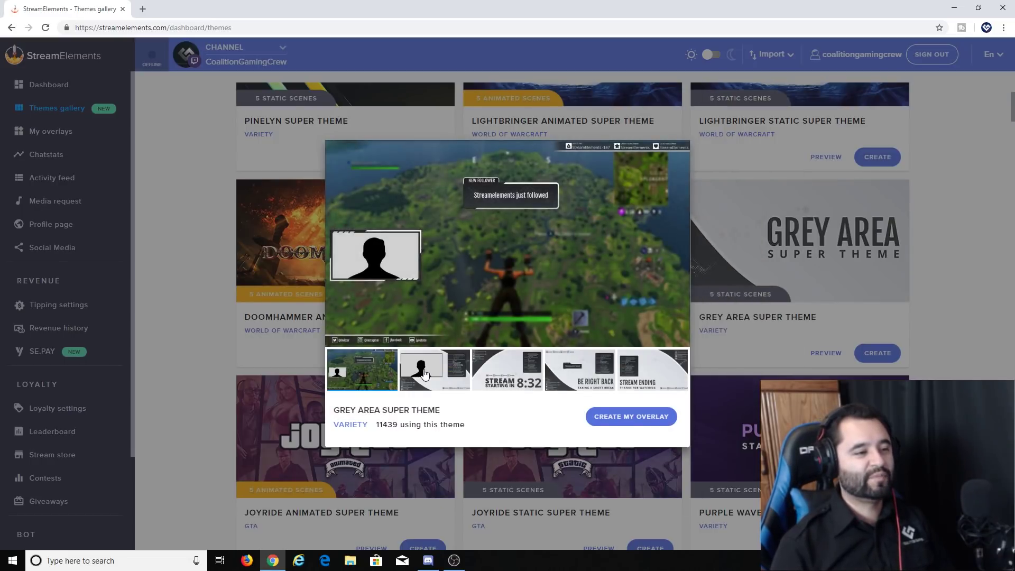
left_click(424, 374)
left_click(506, 374)
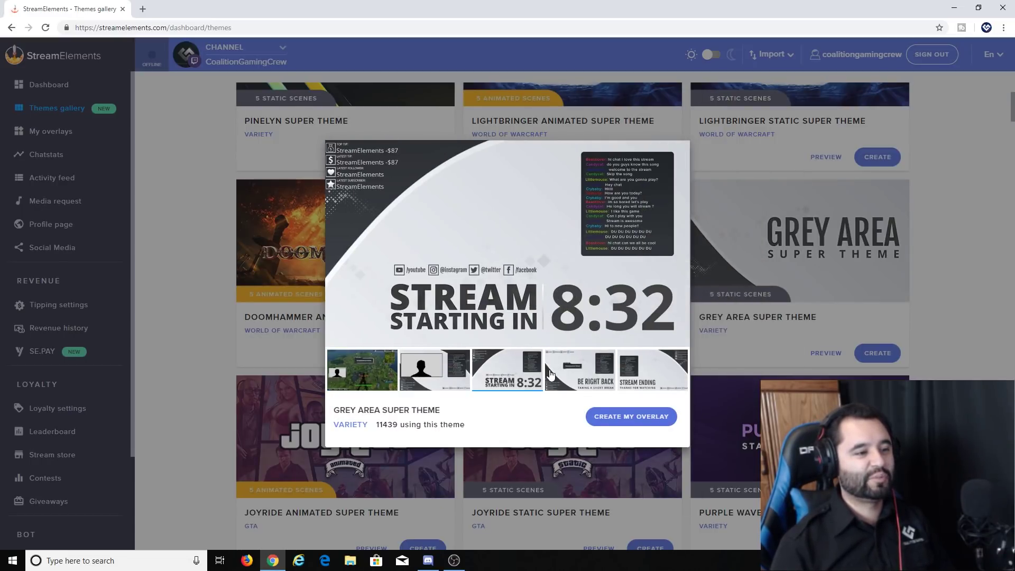
left_click(582, 372)
left_click(632, 378)
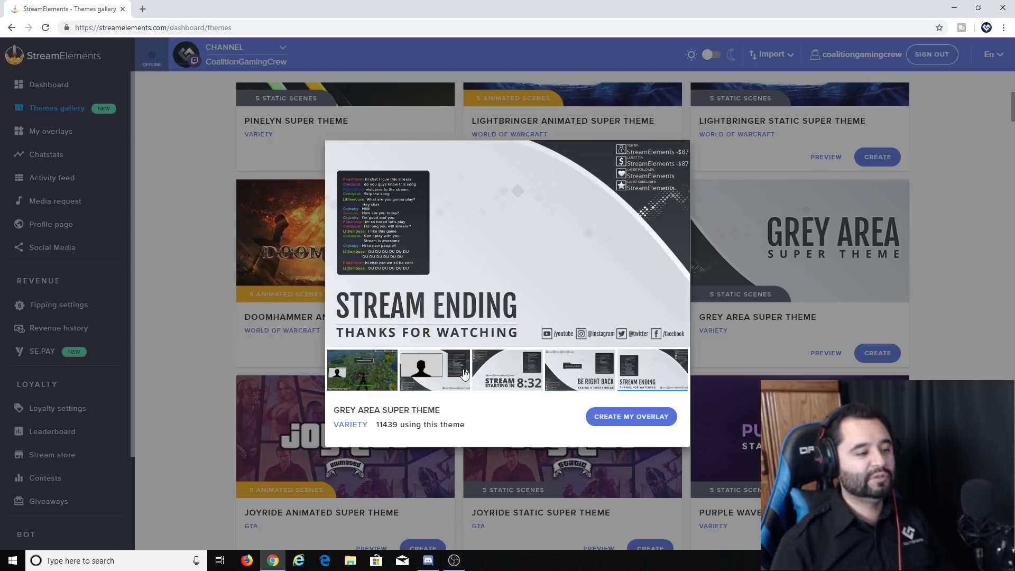
left_click(397, 373)
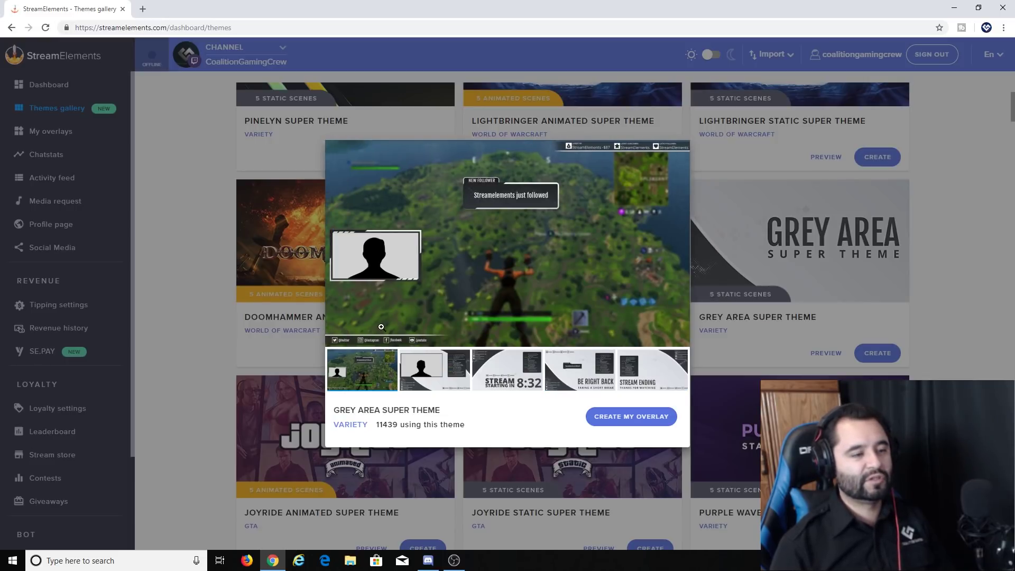
left_click(173, 302)
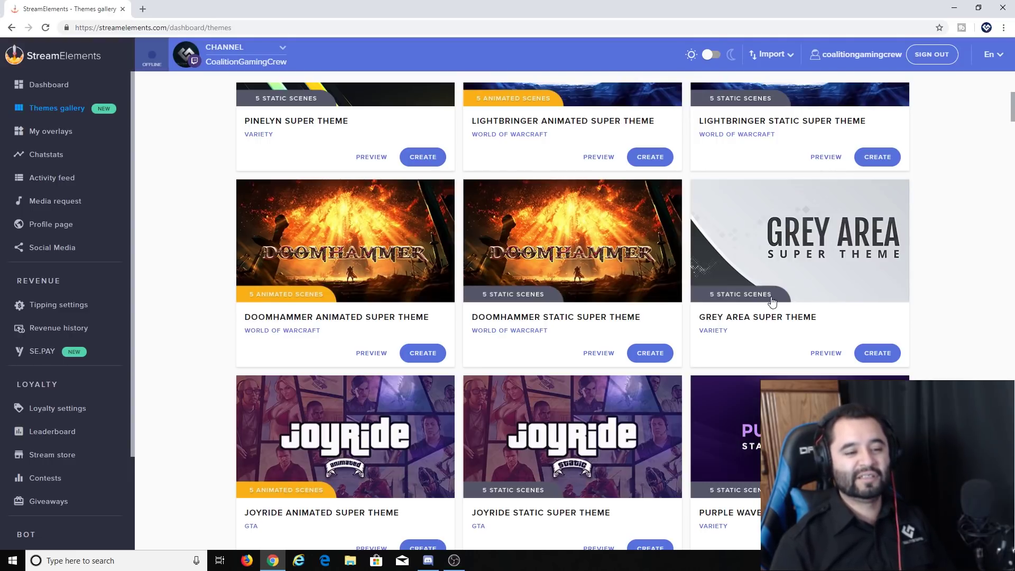
scroll(754, 307, "down", 1)
scroll(759, 299, "up", 2)
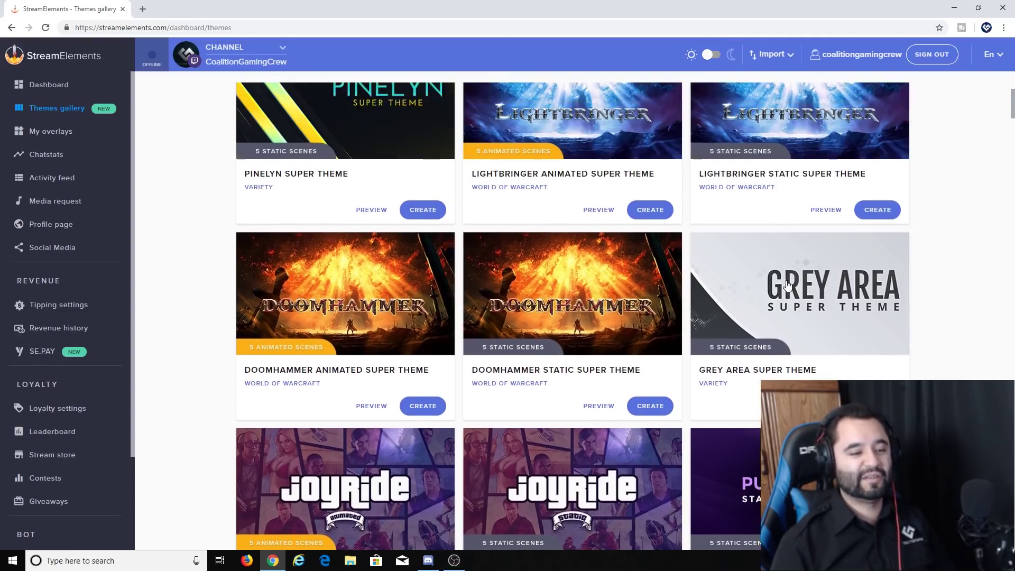
left_click(757, 298)
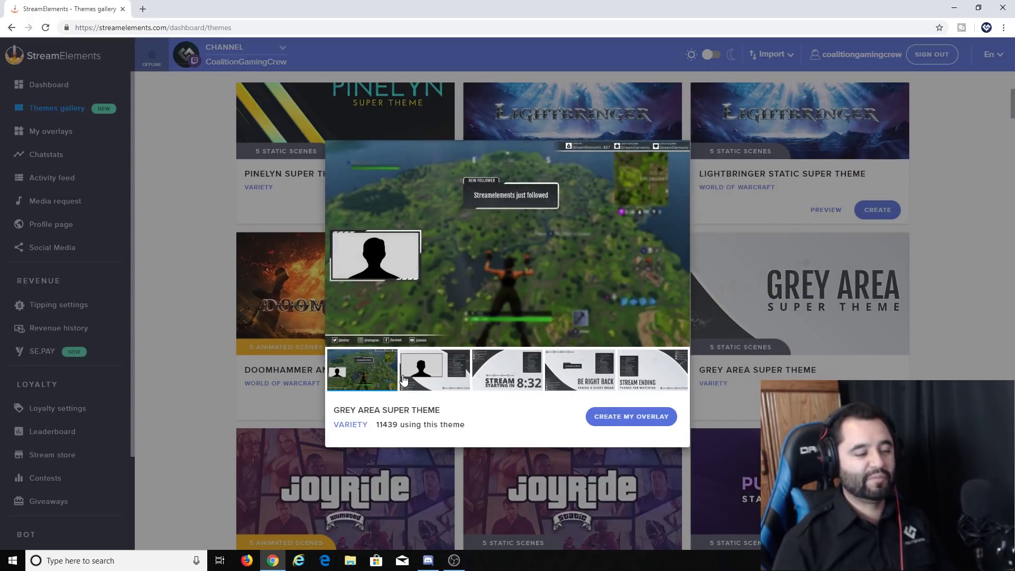
left_click(374, 375)
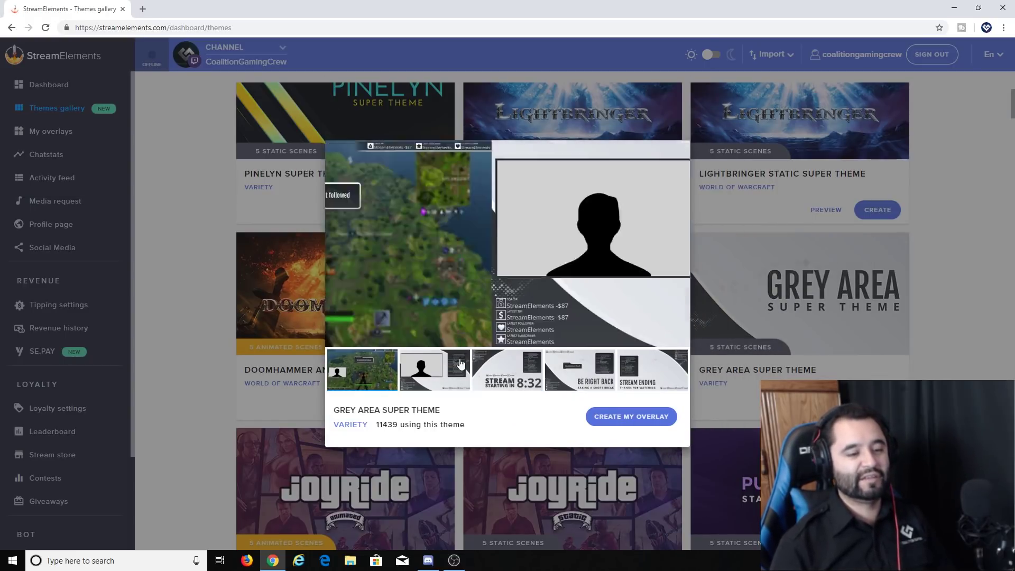
left_click(201, 262)
scroll(204, 291, "up", 2)
left_click(332, 106)
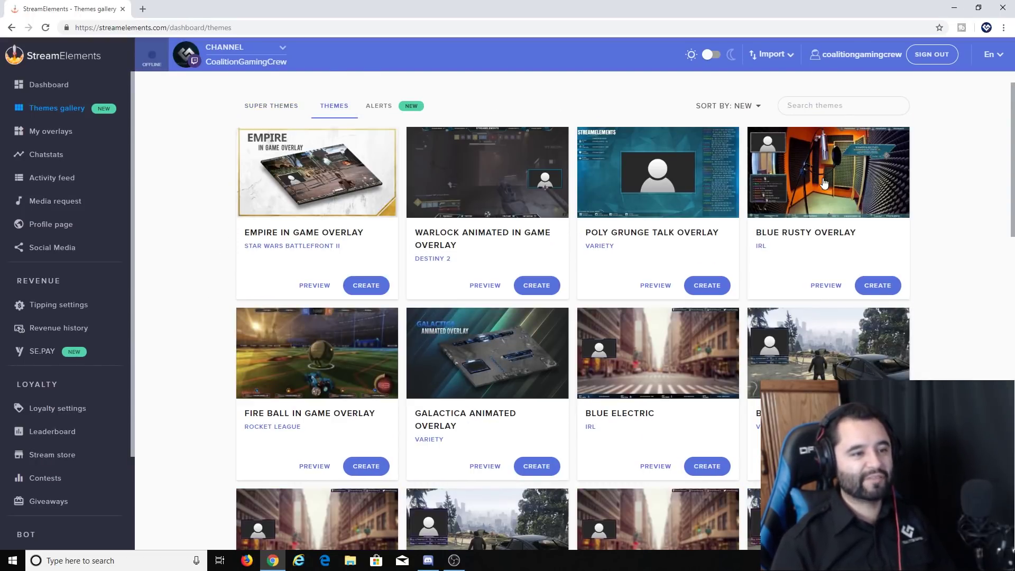
Step: Preview the Poly Grunge Talk Overlay and Blue Rusty Overlay, closing each preview
left_click(678, 188)
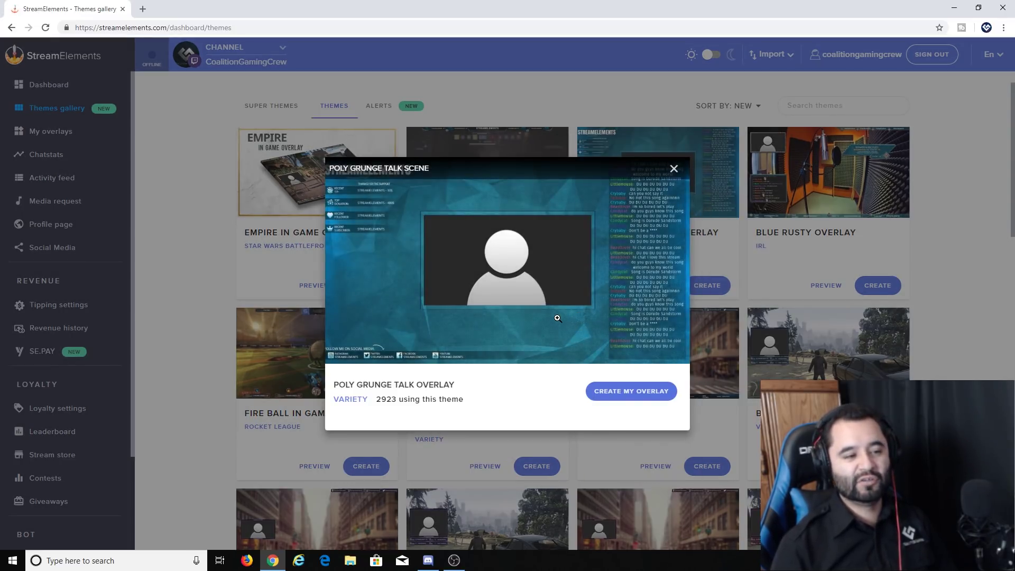
left_click(254, 276)
left_click(900, 172)
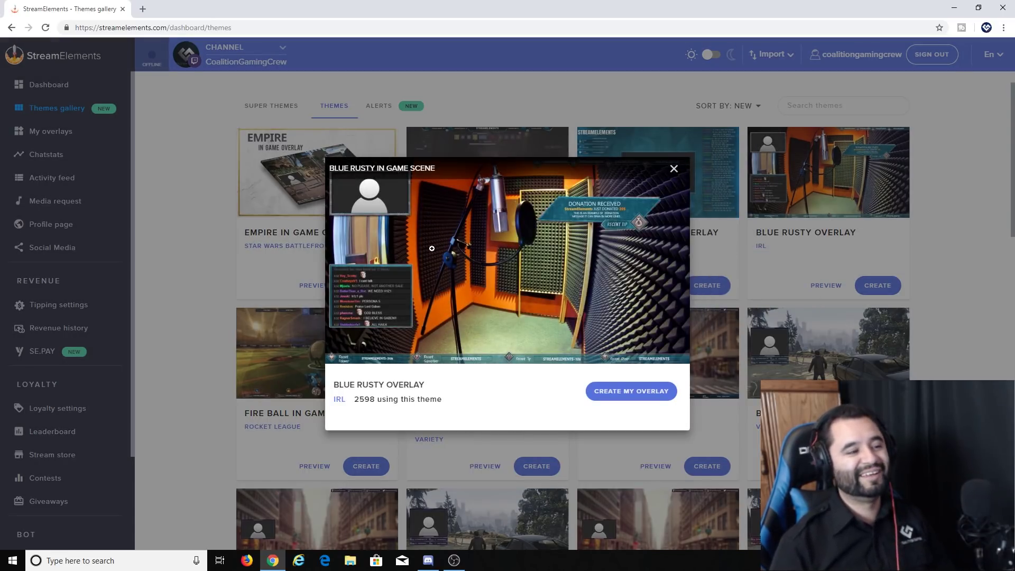
left_click(176, 243)
left_click(786, 154)
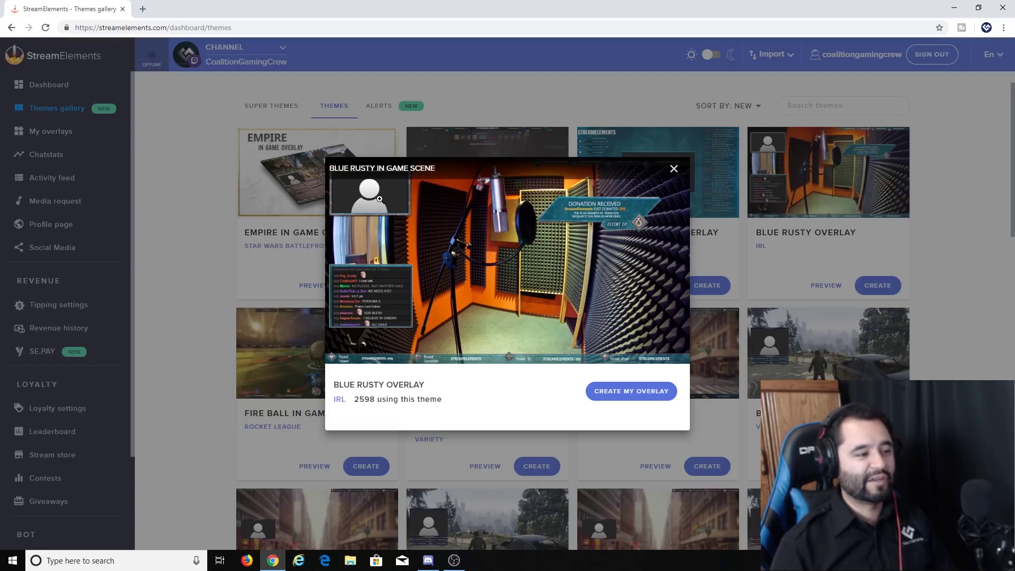
left_click(175, 249)
Step: Return to the Super Themes collection of Pinelyn, Lightbringer and Doomhammer packs
scroll(226, 254, "down", 6)
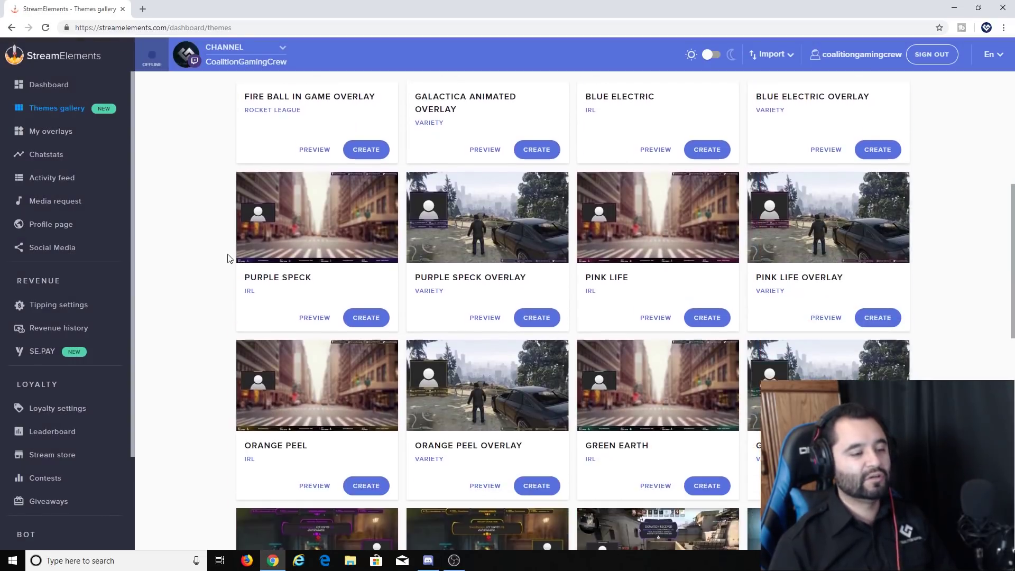
scroll(226, 262, "up", 2)
scroll(230, 266, "up", 1)
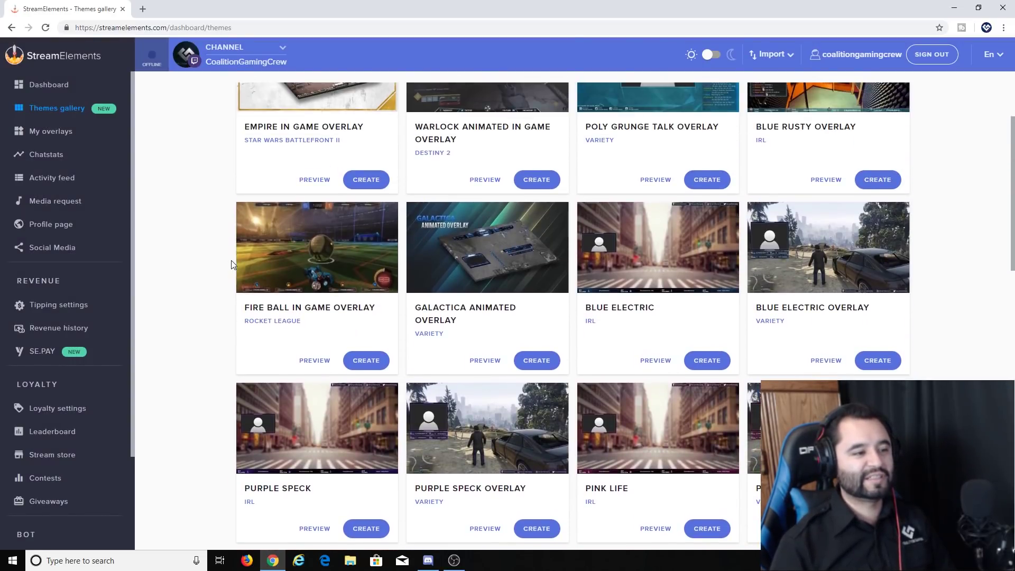
scroll(595, 256, "down", 8)
scroll(614, 272, "up", 10)
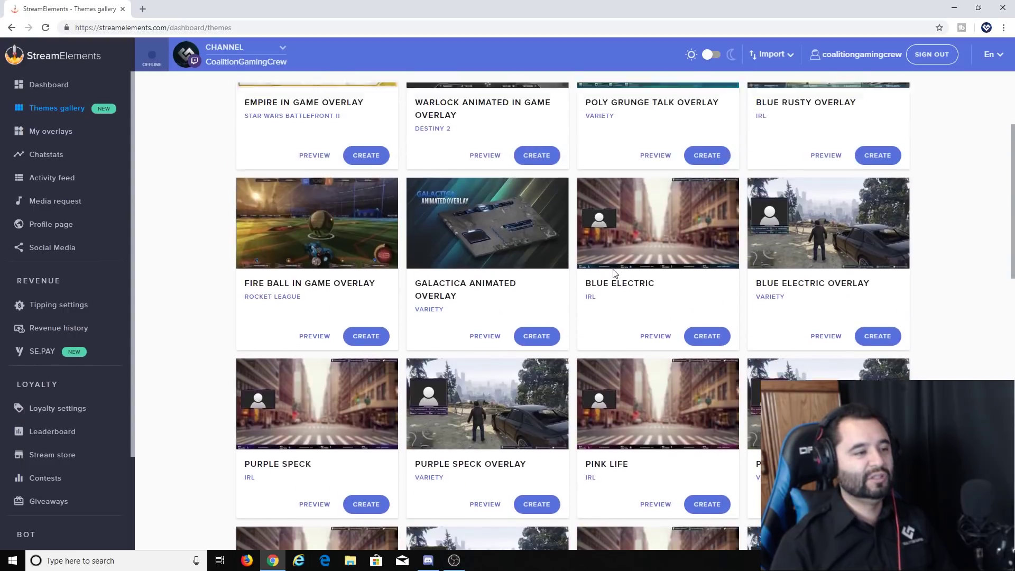
left_click(288, 115)
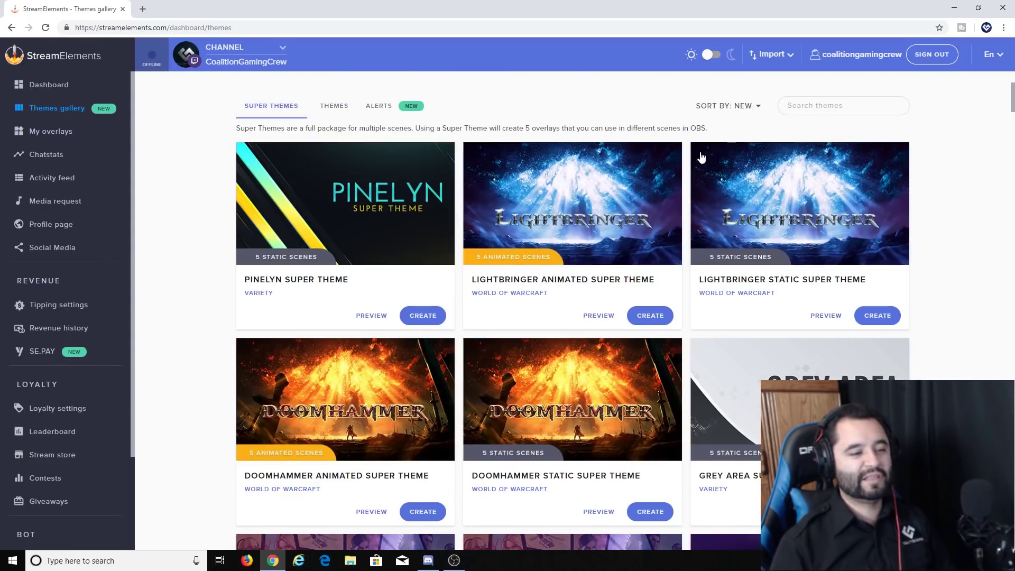
Step: Preview the Grey Area Super Theme and start creating an overlay from it
scroll(804, 207, "down", 4)
left_click(789, 191)
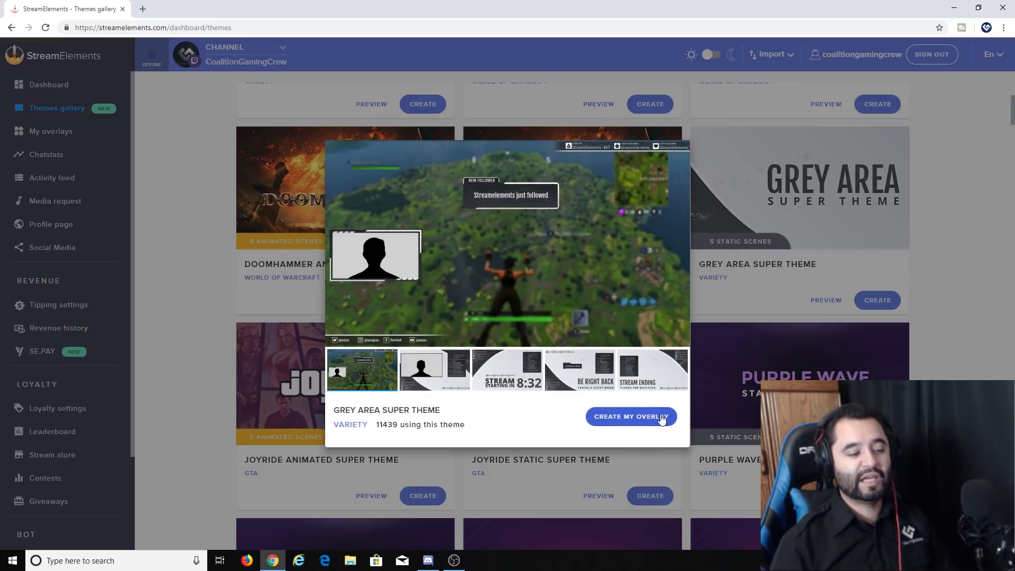
left_click(640, 418)
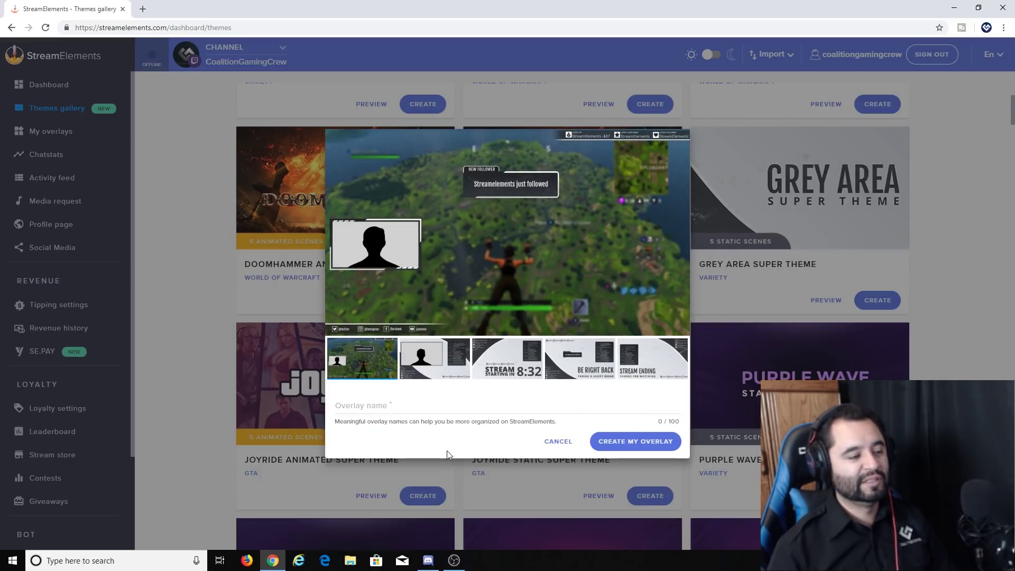
Step: Name the overlay 'Streamelements Tutorial' and create it to get the five scene links
left_click(423, 406)
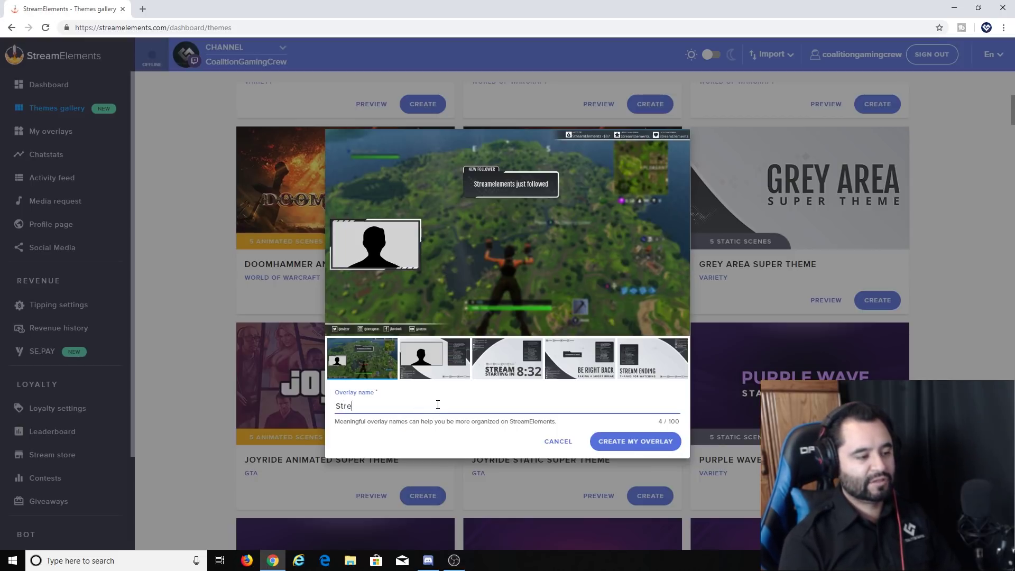
type("Streamelements TEs")
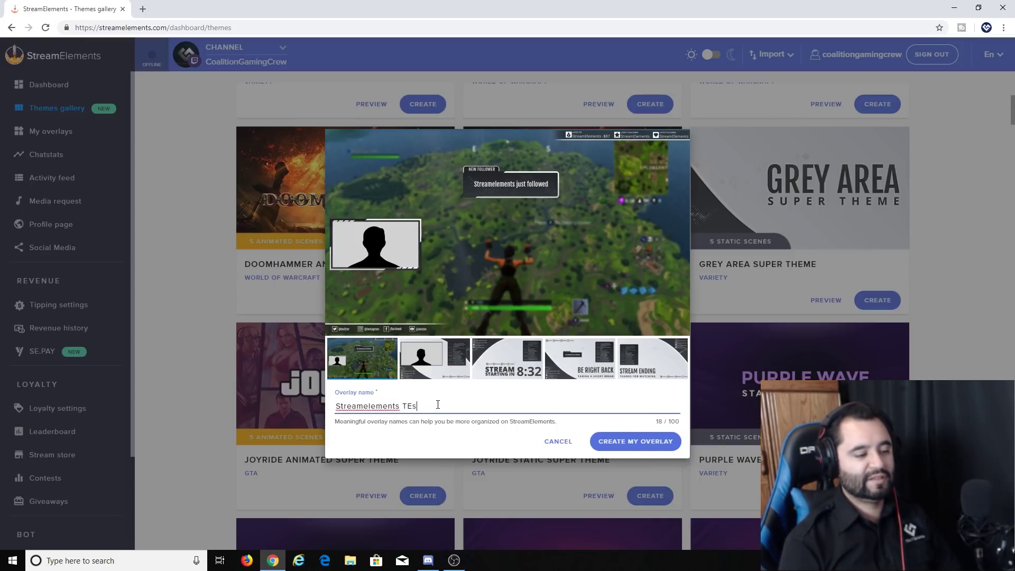
key("BackSpace")
key("BackSpace")
type("utorial")
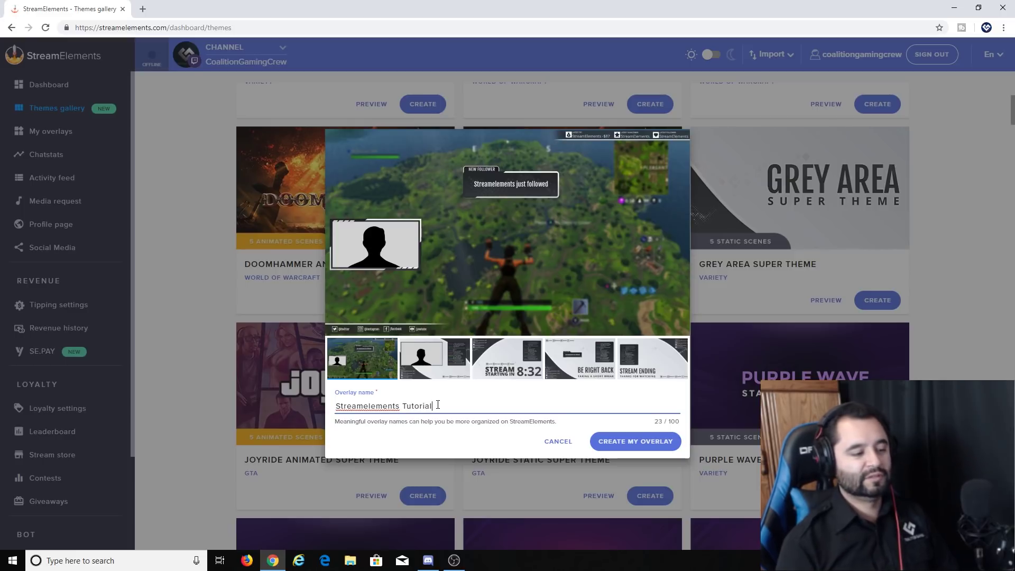
left_click(627, 443)
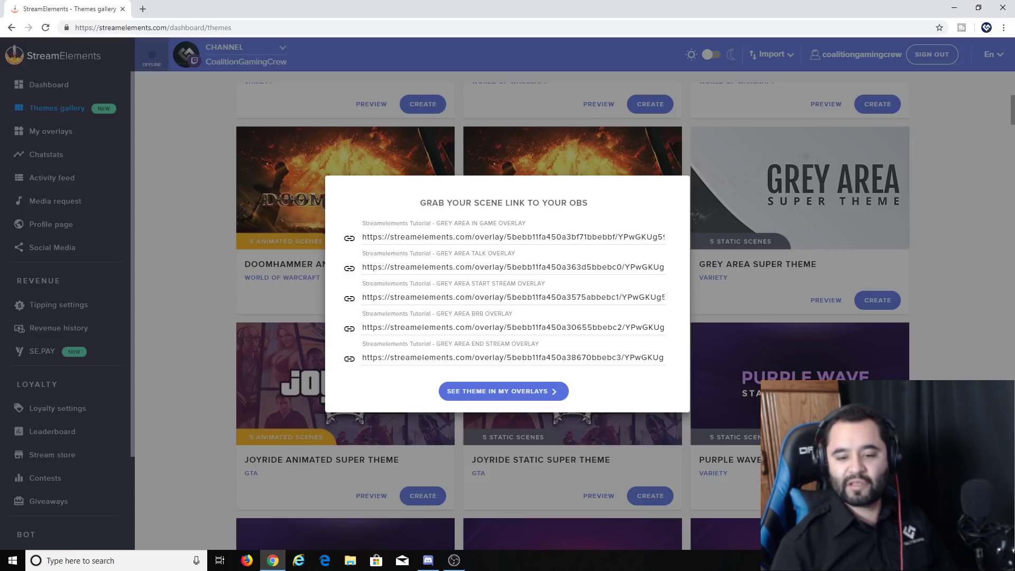
key("alt+Tab")
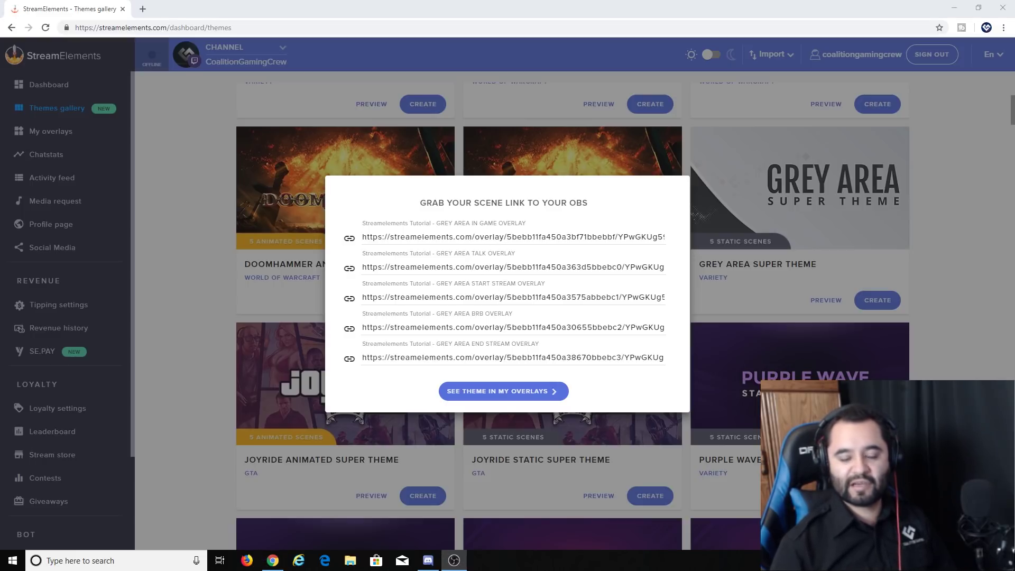
Step: Copy the GREY AREA IN GAME OVERLAY link and bring the OBS window forward
left_click(523, 237)
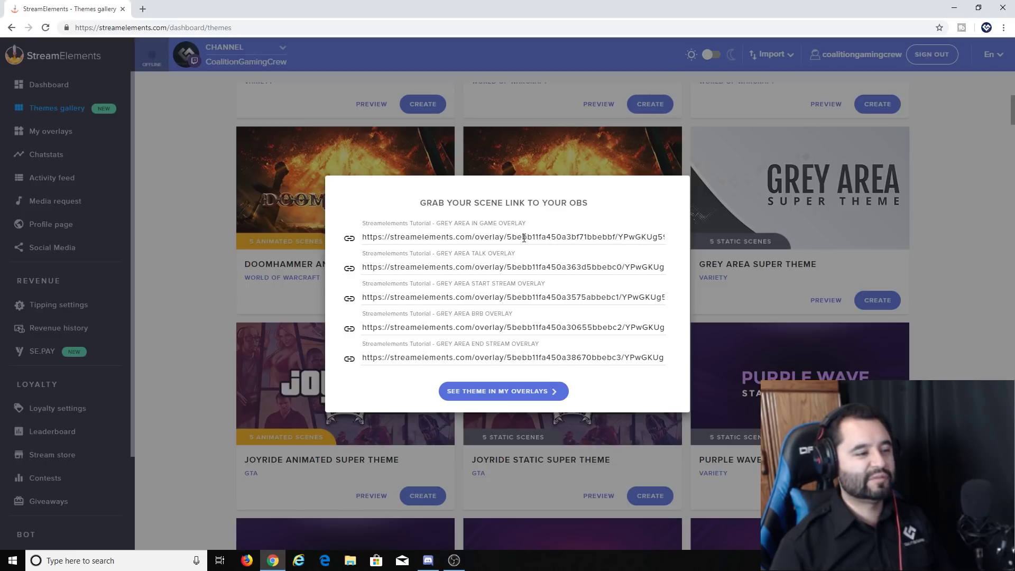
left_click(349, 238)
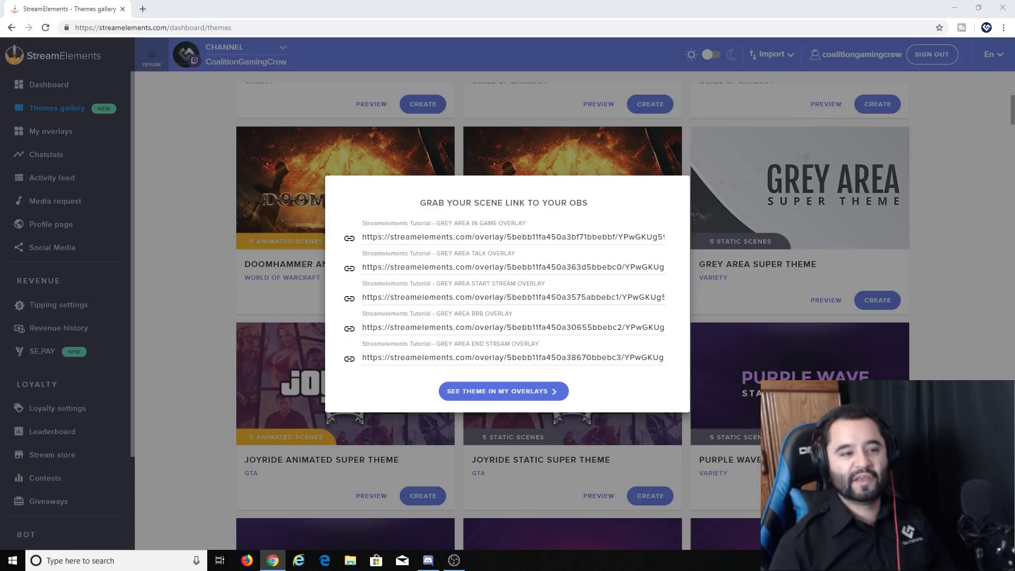
key("alt+Tab")
left_click_drag(425, 26, 327, 38)
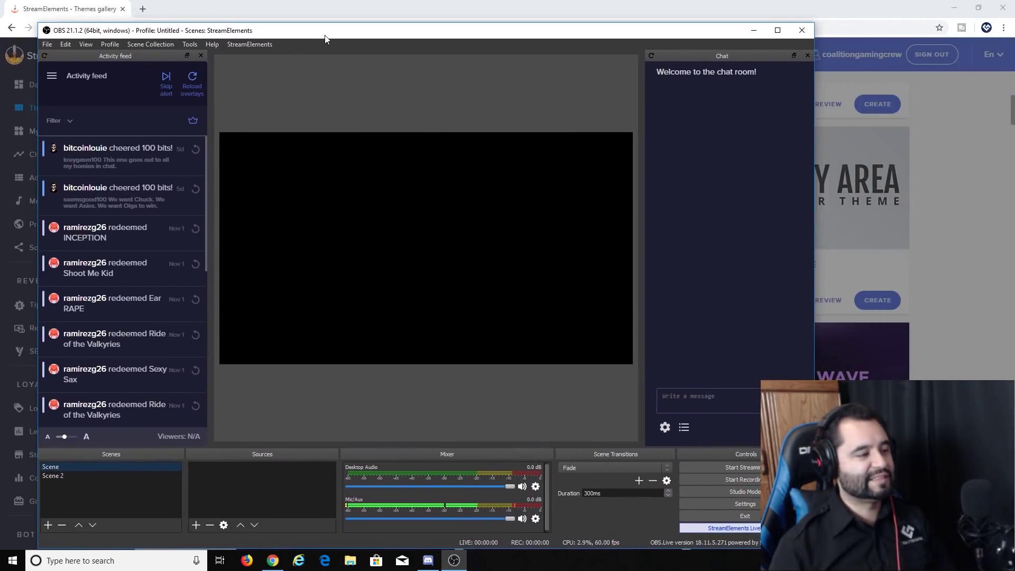
Step: Add a new OBS scene keeping its default name, Scene 3
left_click(45, 524)
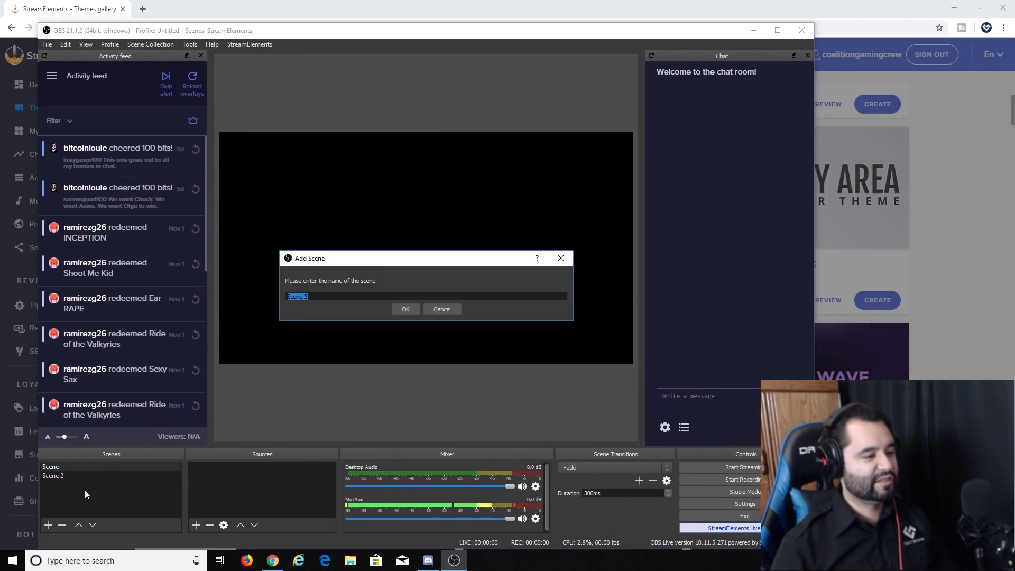
key("Return")
left_click_drag(466, 22, 439, 10)
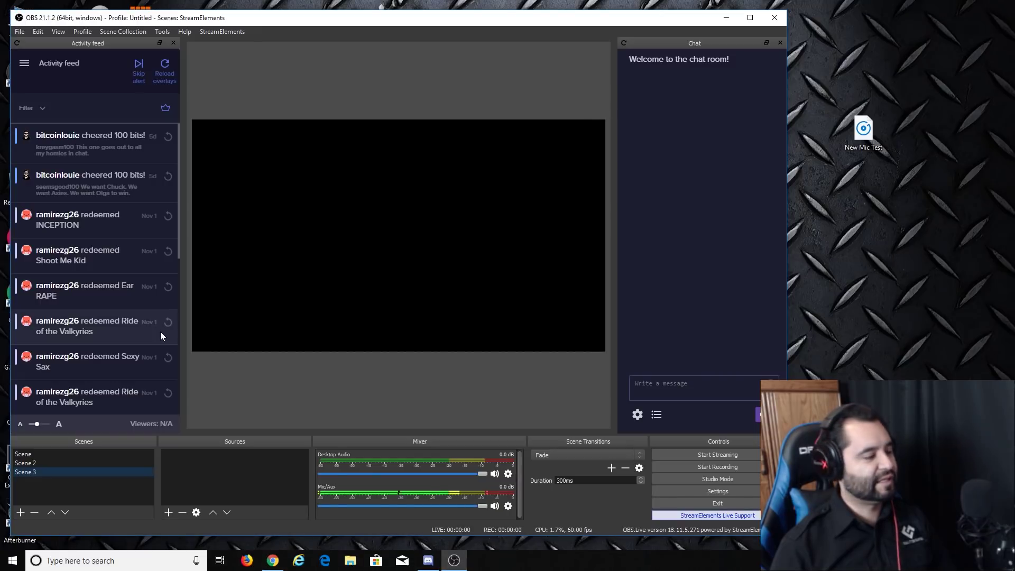
Step: Add a browser source named Main Scene to Scene
left_click(41, 454)
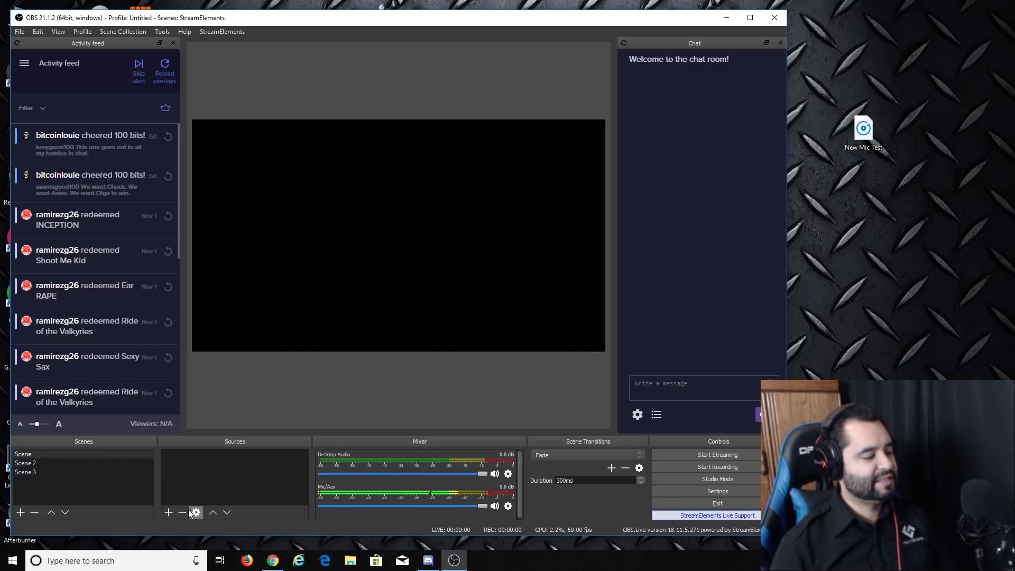
left_click(168, 512)
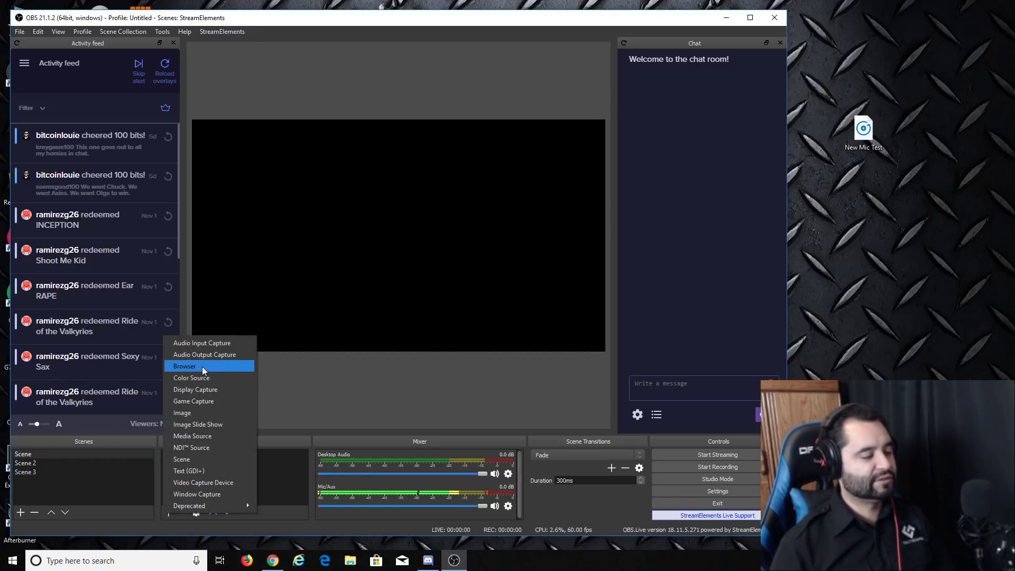
left_click(280, 465)
left_click(169, 513)
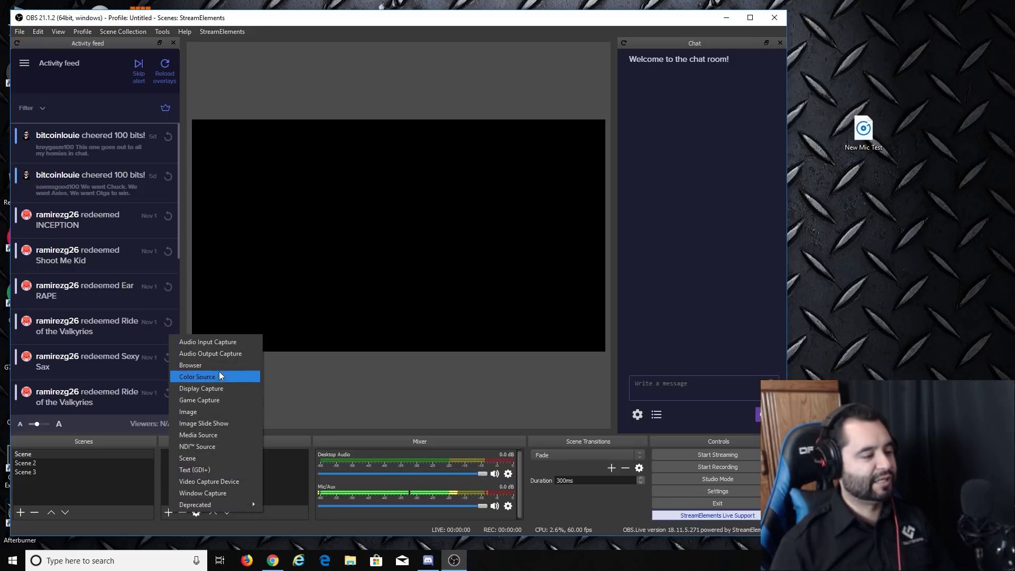
left_click(243, 365)
type("M")
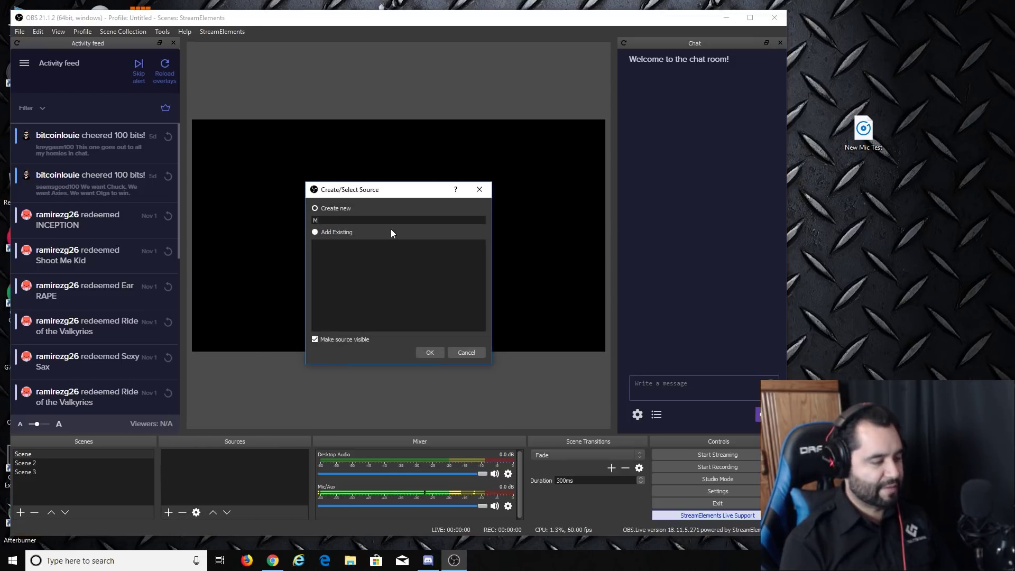
type("ain Scene")
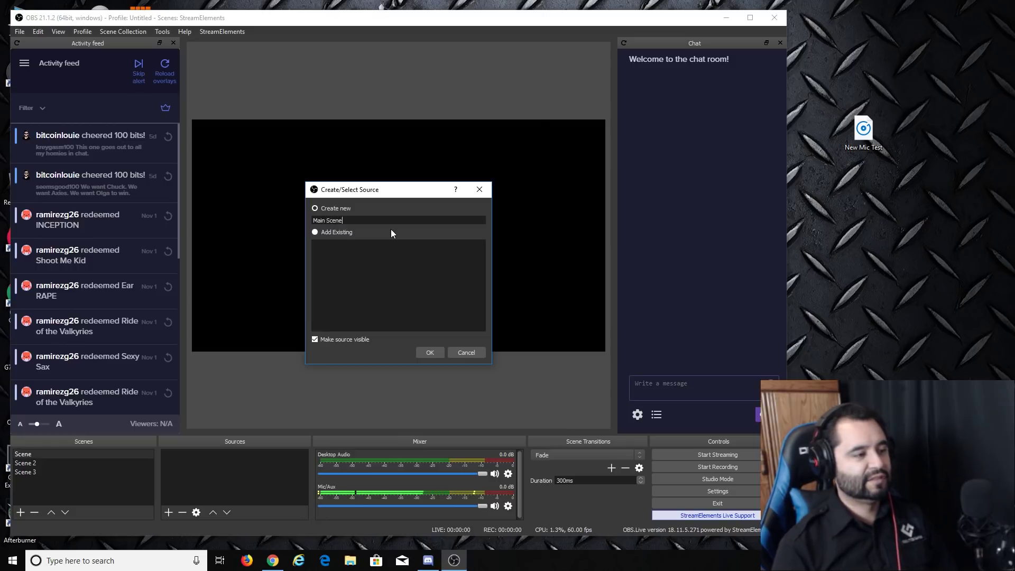
key("Return")
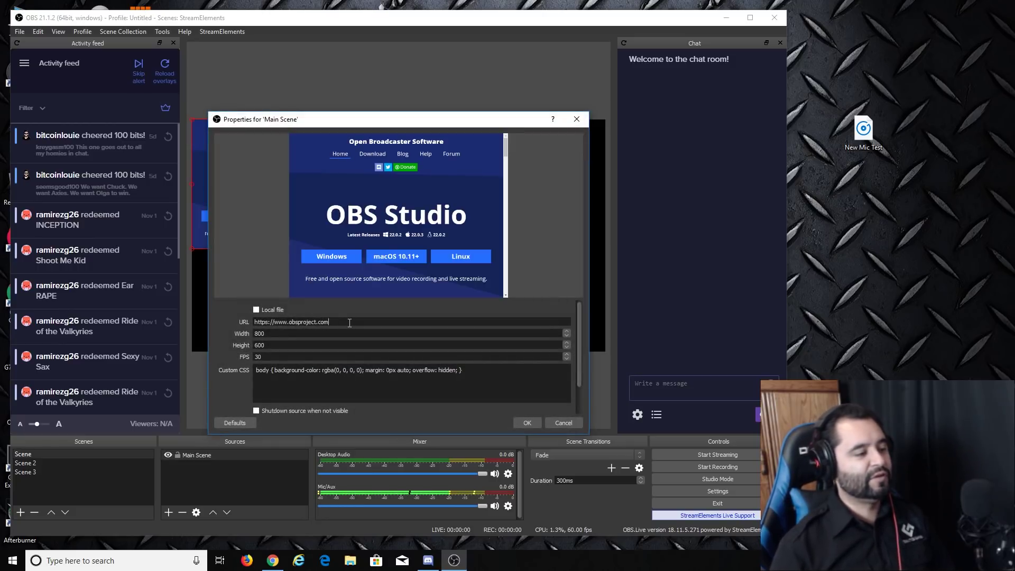
Step: Set Main Scene's URL to the in-game overlay link at 1920×1080
key("ctrl+v")
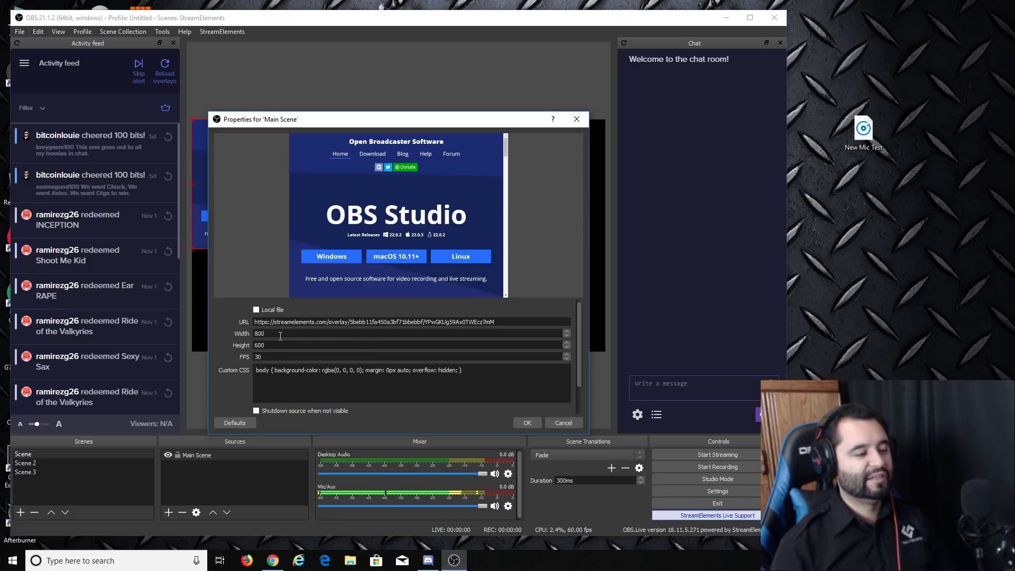
type("1920")
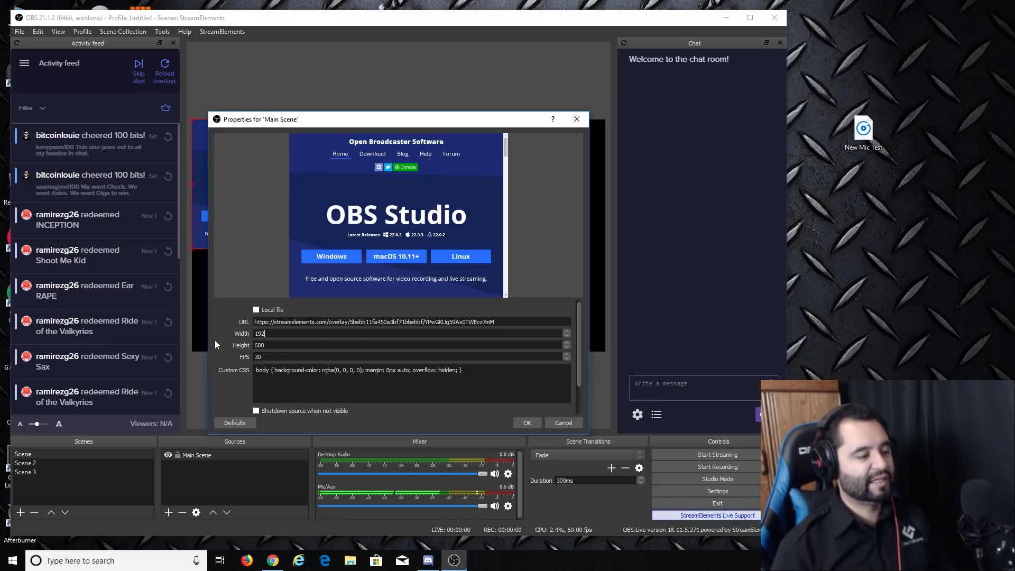
key("Tab")
type("1080")
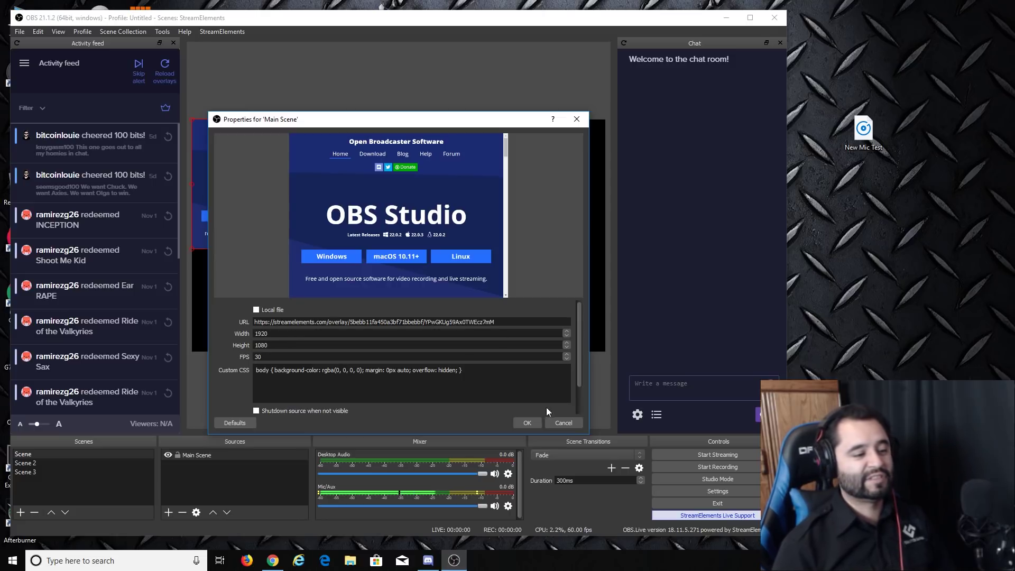
left_click(534, 422)
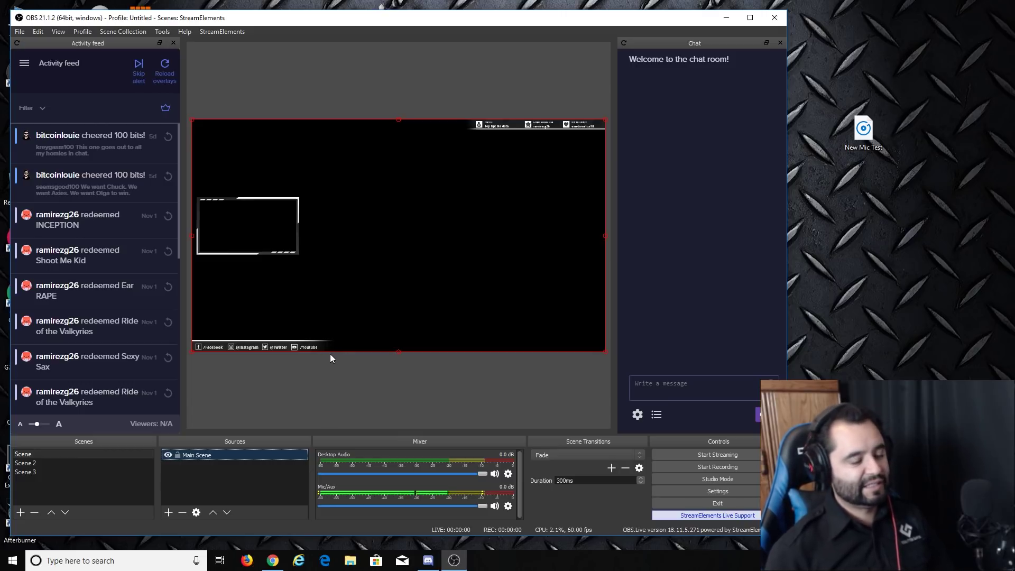
left_click_drag(402, 23, 456, 24)
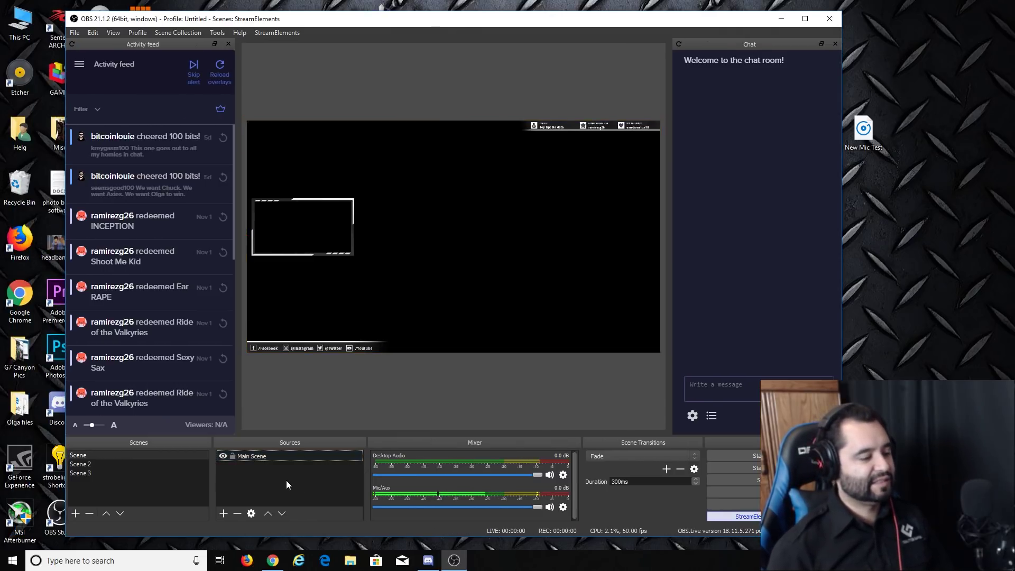
Step: Add a Video Capture Device source with its default settings
left_click(223, 513)
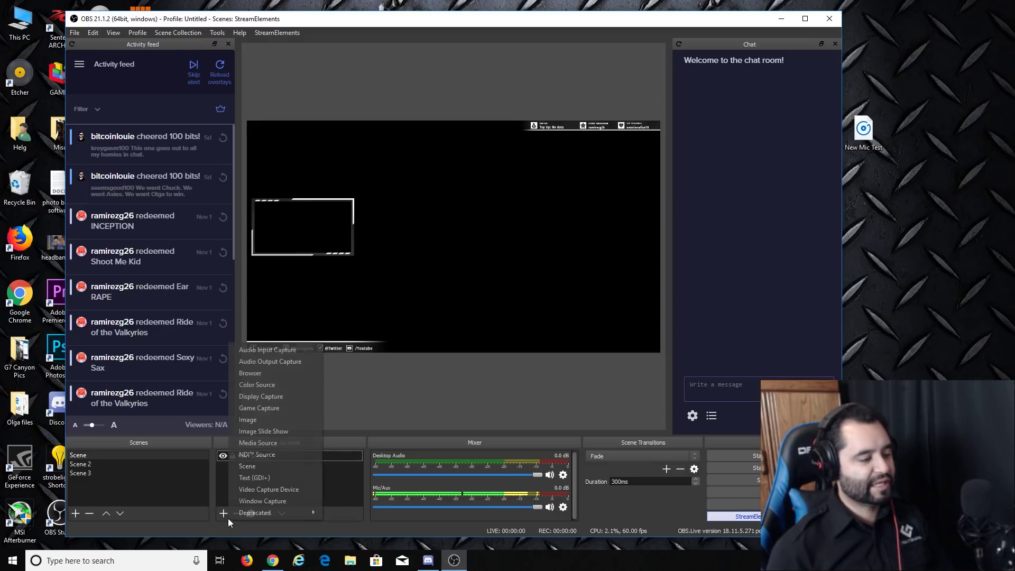
left_click(293, 489)
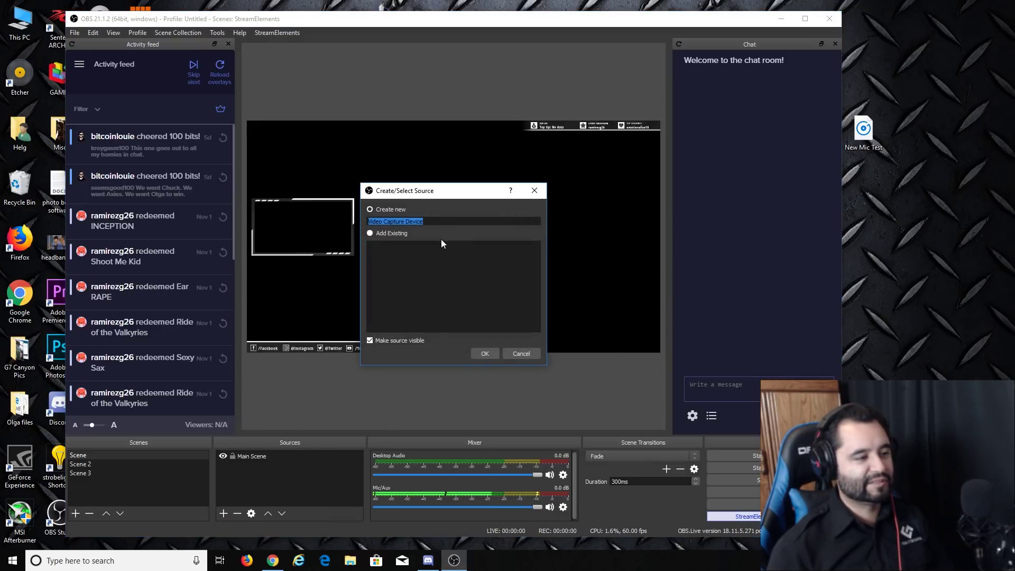
left_click(482, 353)
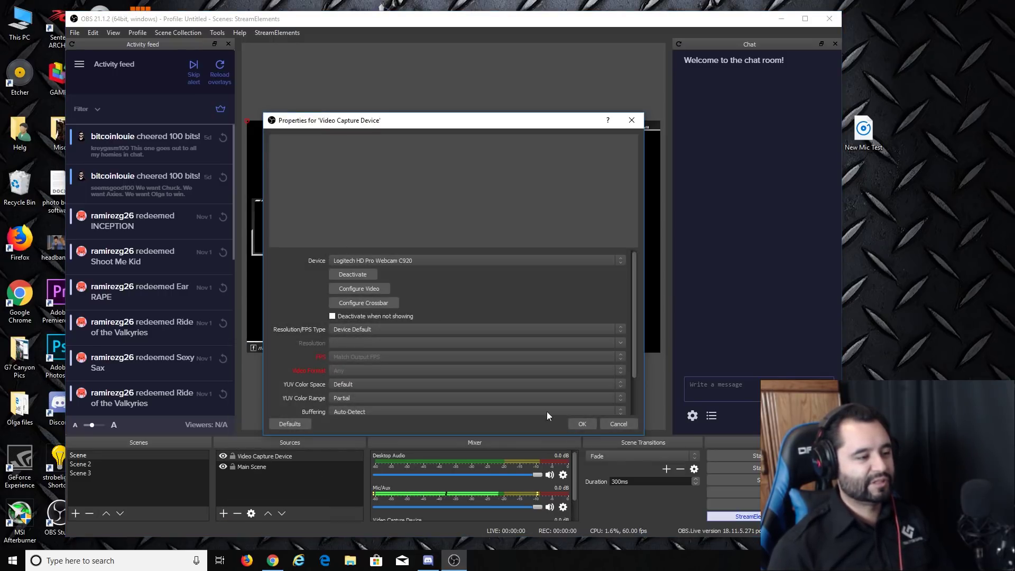
left_click(579, 423)
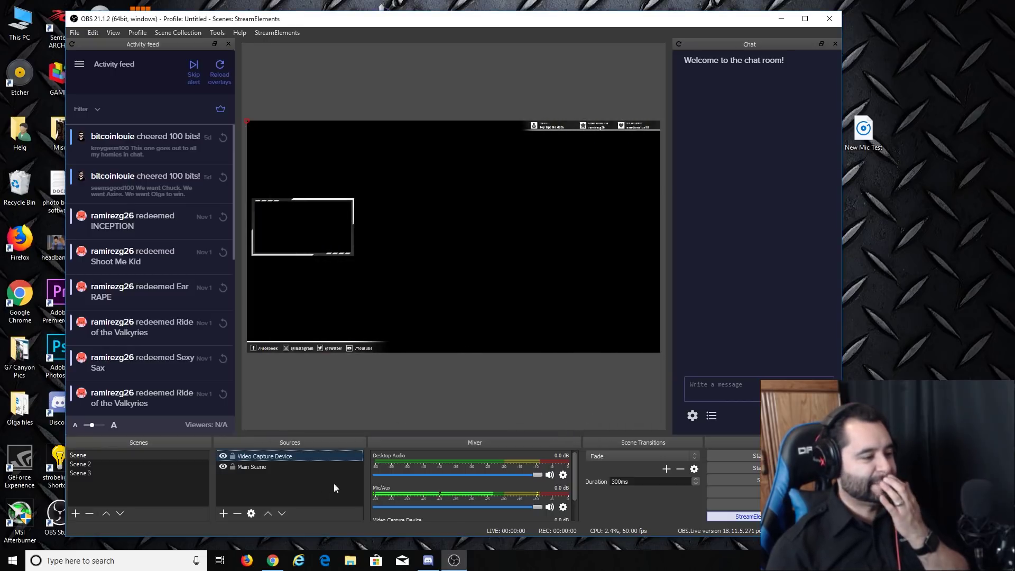
Step: Delete the Video Capture Device source, select Scene 2, and show the Grey Area scene links
left_click(264, 480)
left_click(268, 456)
key("Delete")
left_click(495, 292)
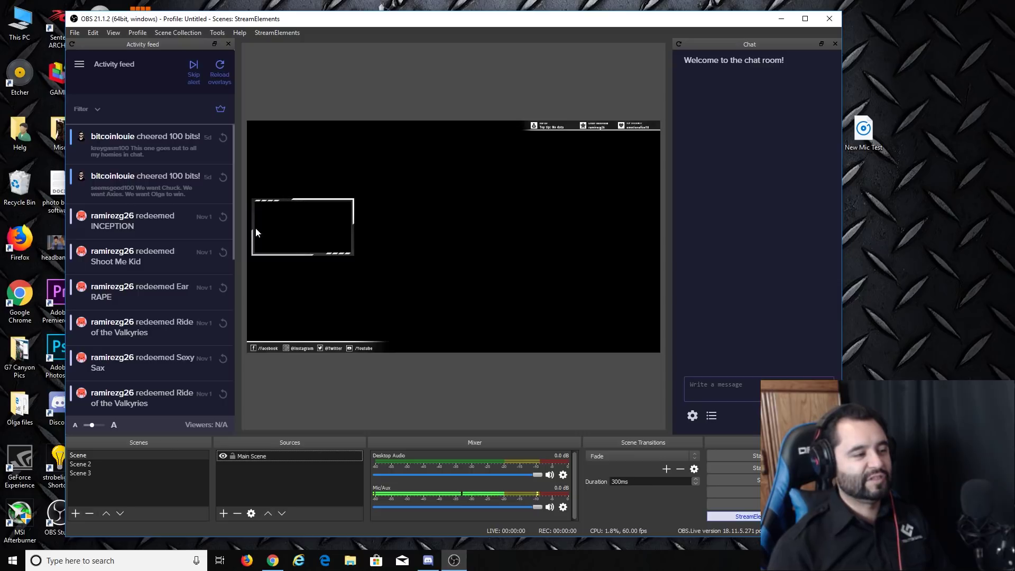
left_click(91, 464)
left_click(273, 561)
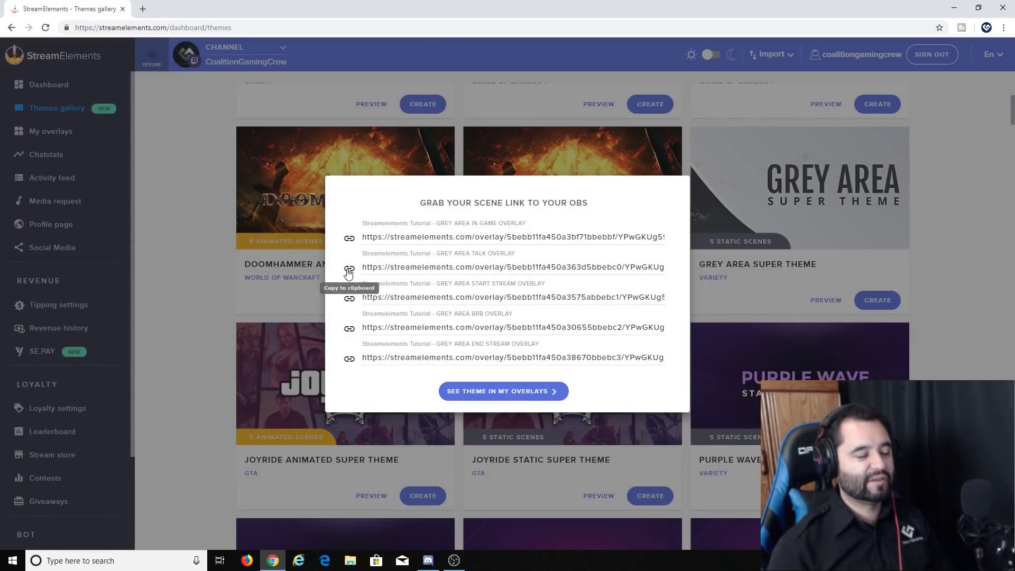
Step: Copy the Grey Area talk overlay link and add a browser source named Talk Screen
left_click(349, 272)
left_click(273, 561)
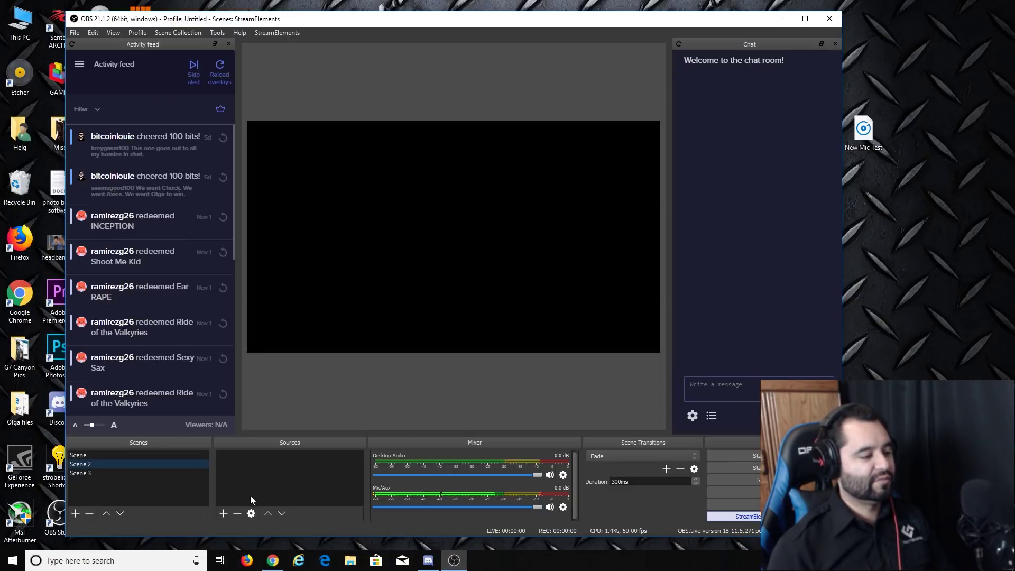
left_click(224, 513)
left_click(275, 364)
key("ctrl+v")
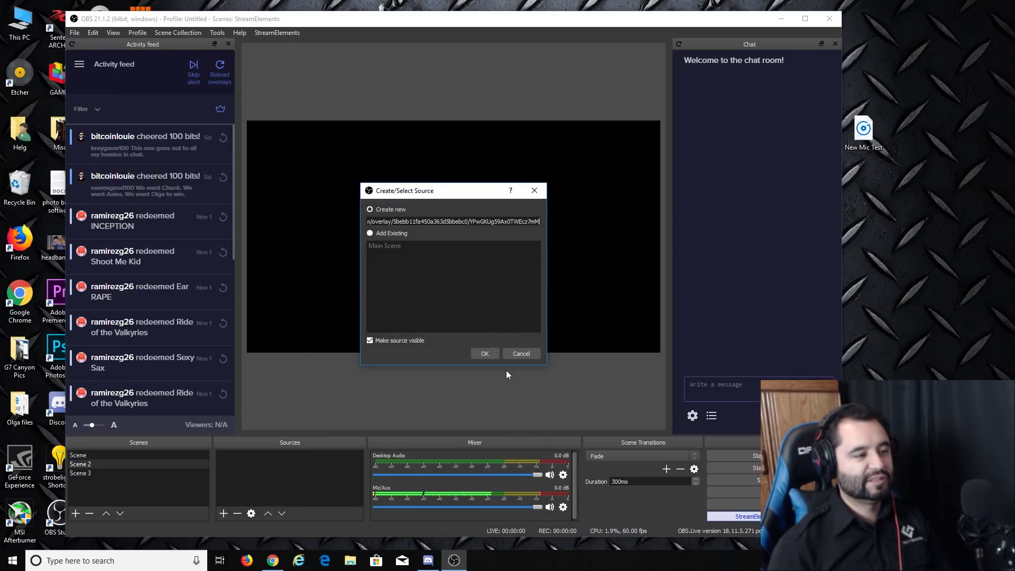
key("ctrl+a")
type("Tal")
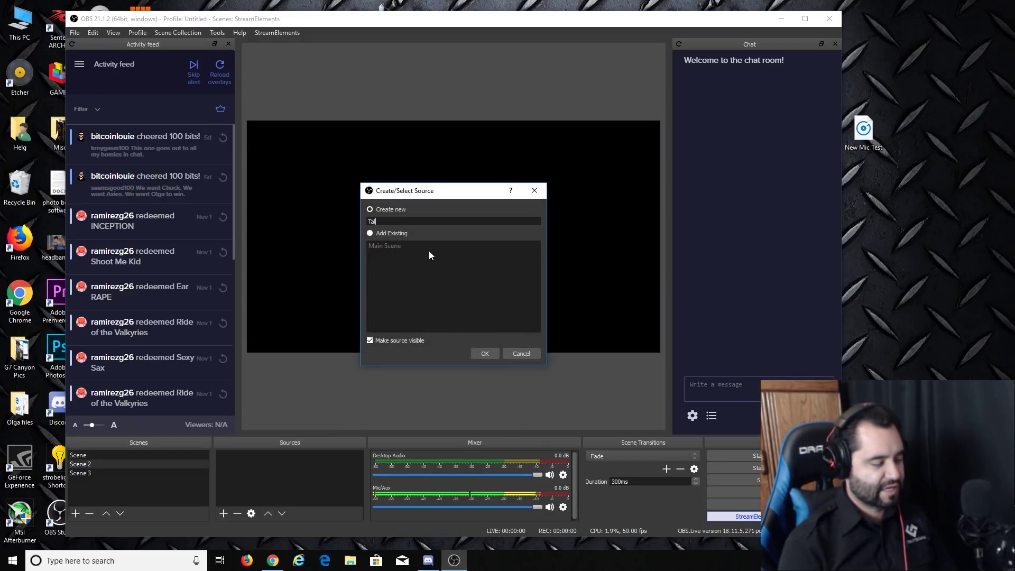
type("k Screen")
key("Return")
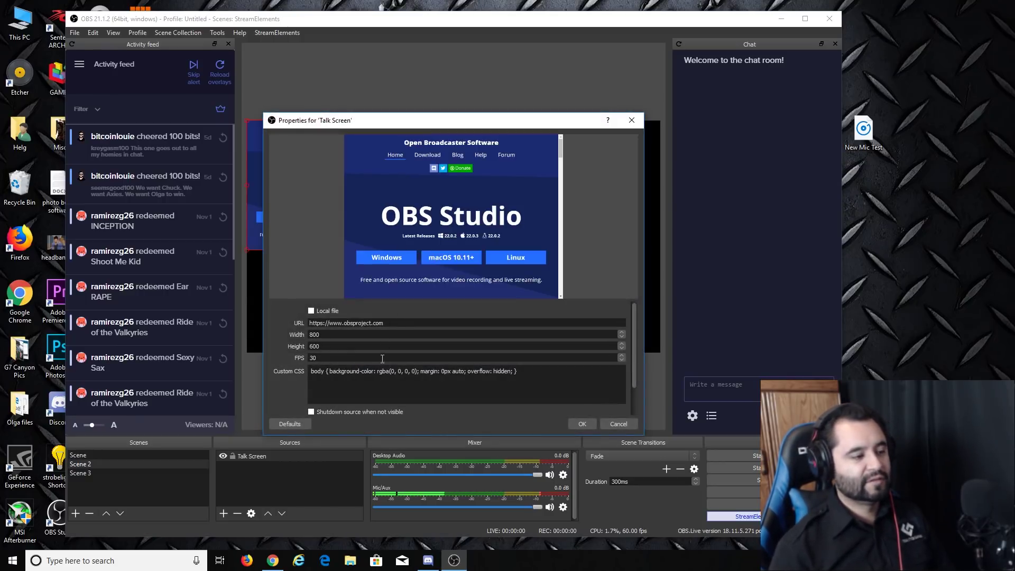
Step: Set Talk Screen's URL to the talk overlay link with height 1080
left_click(371, 323)
key("ctrl+a")
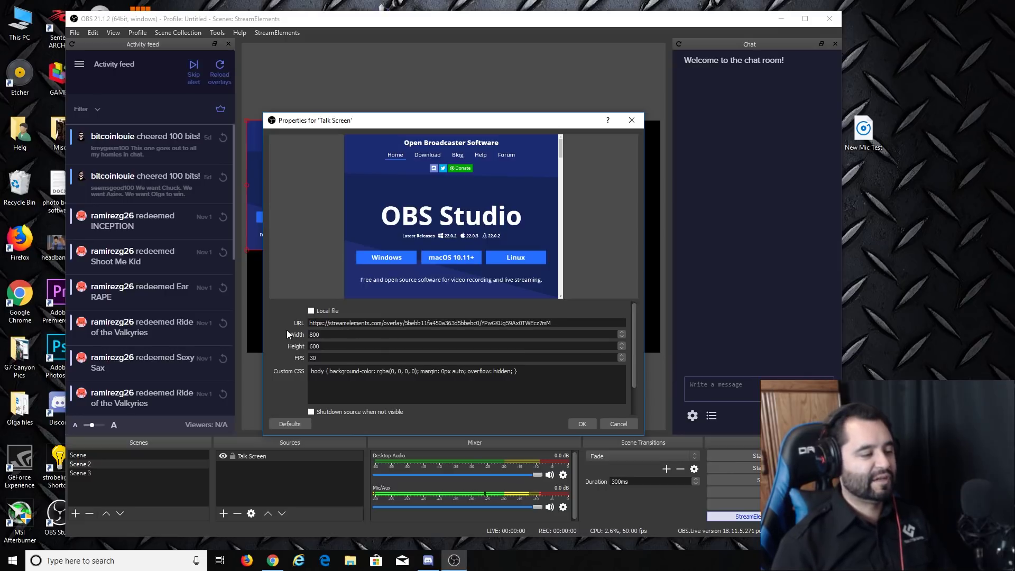
type("1080")
key("Return")
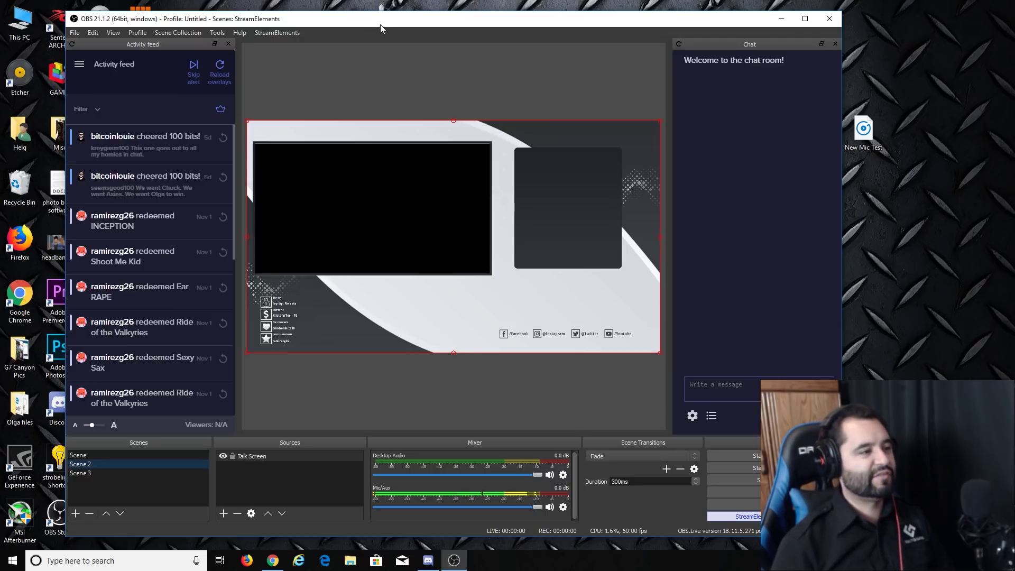
left_click_drag(381, 23, 368, 18)
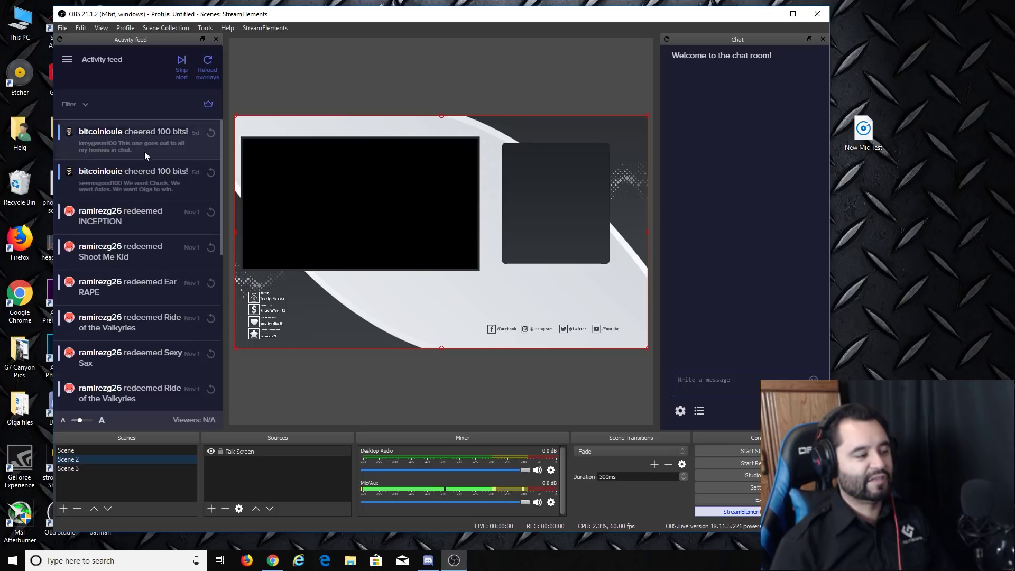
left_click(371, 393)
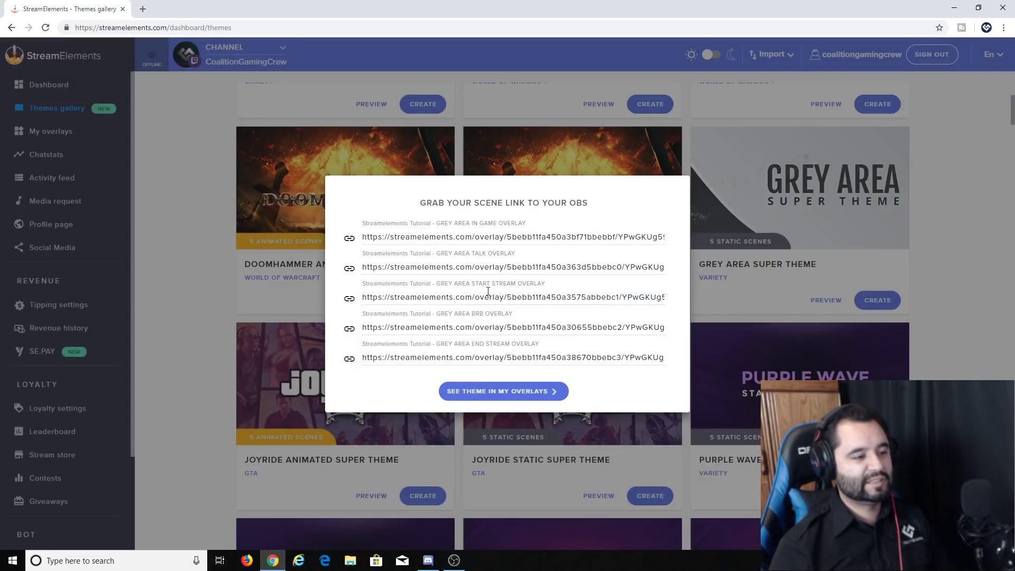
Step: Copy the Start Stream overlay link and add a browser source named Countdown Scene to Scene 3
left_click(349, 298)
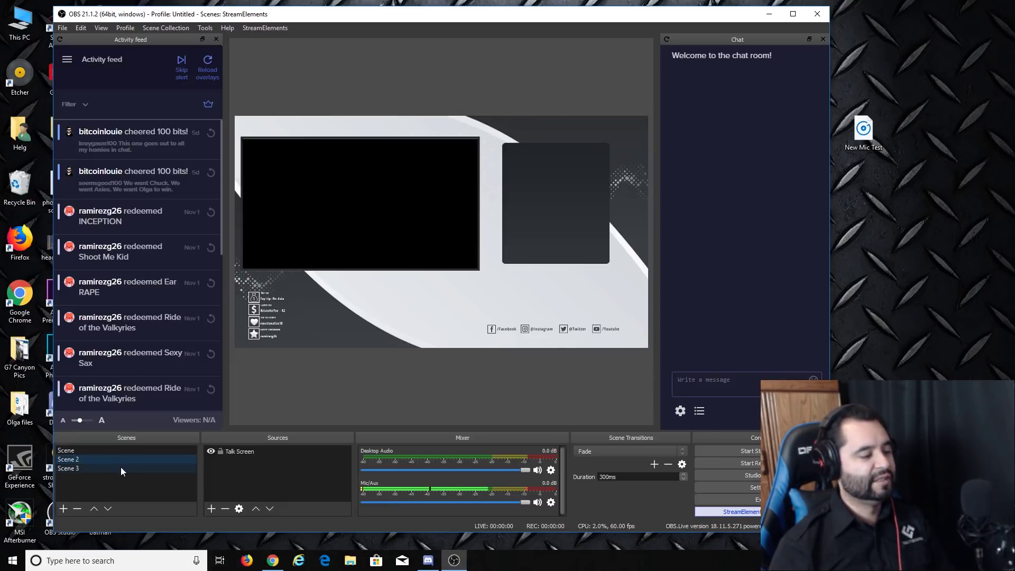
left_click(121, 468)
left_click(212, 508)
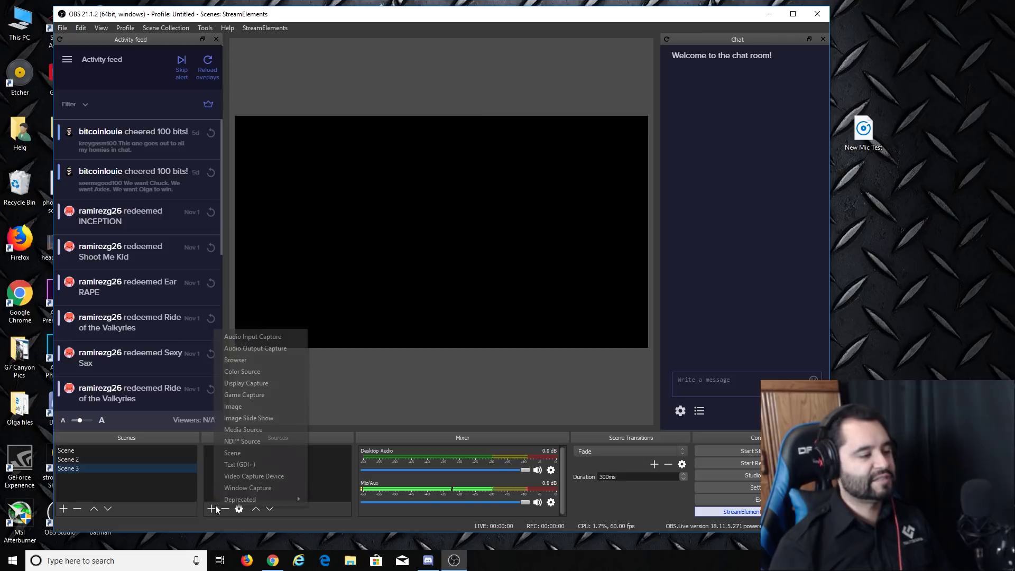
left_click(280, 362)
type("Count")
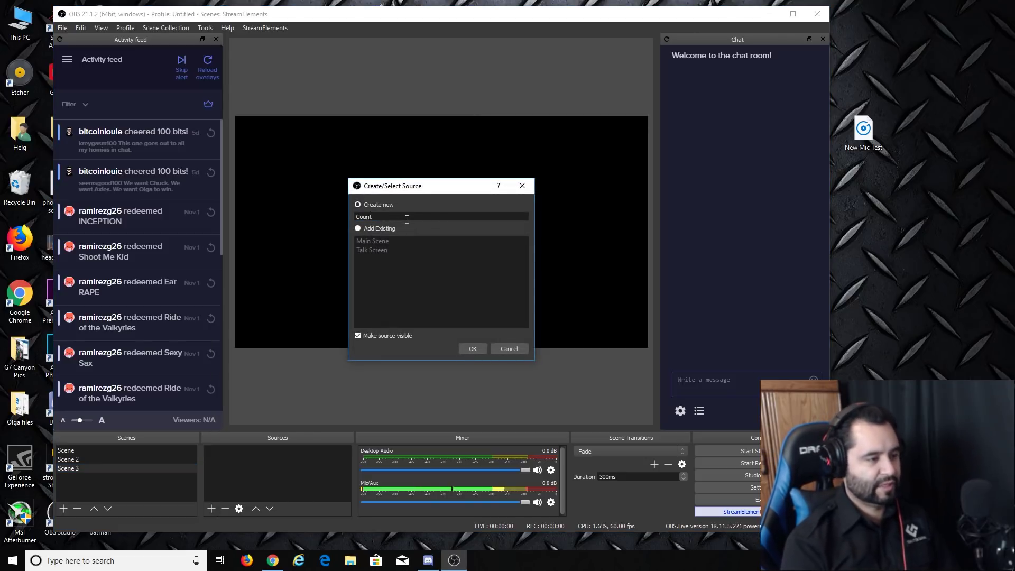
type("down Scene")
key("Return")
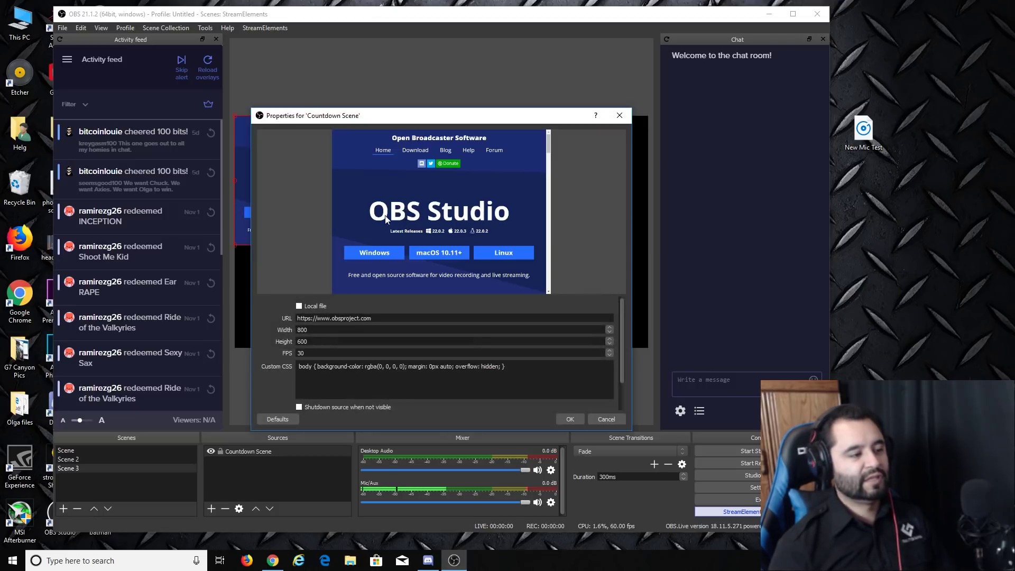
Step: Set Countdown Scene's URL to the countdown link at 1920×1080
key("ctrl+v")
key("BackSpace")
key("BackSpace")
key("BackSpace")
type("19201080")
key("Return")
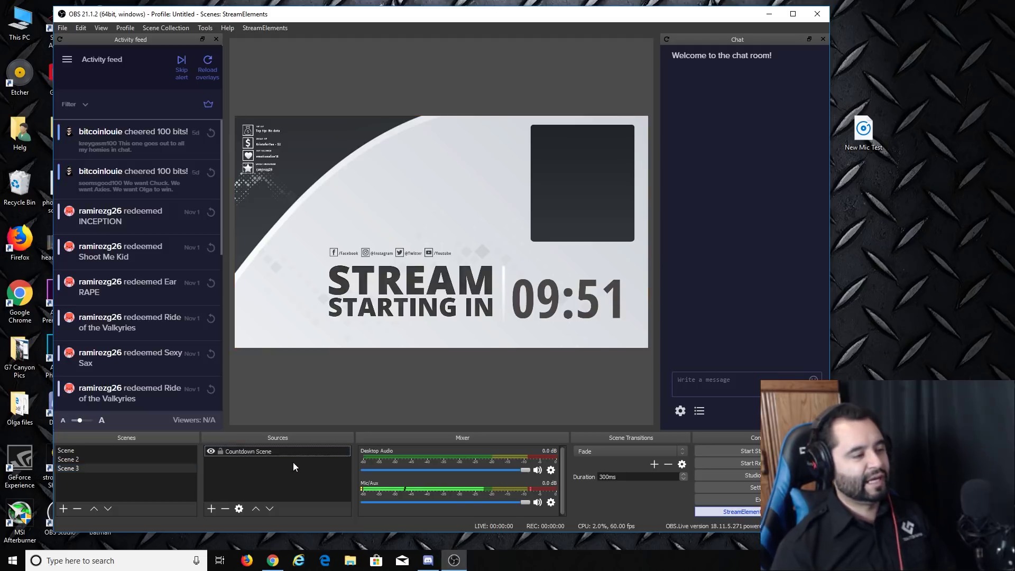
left_click(127, 459)
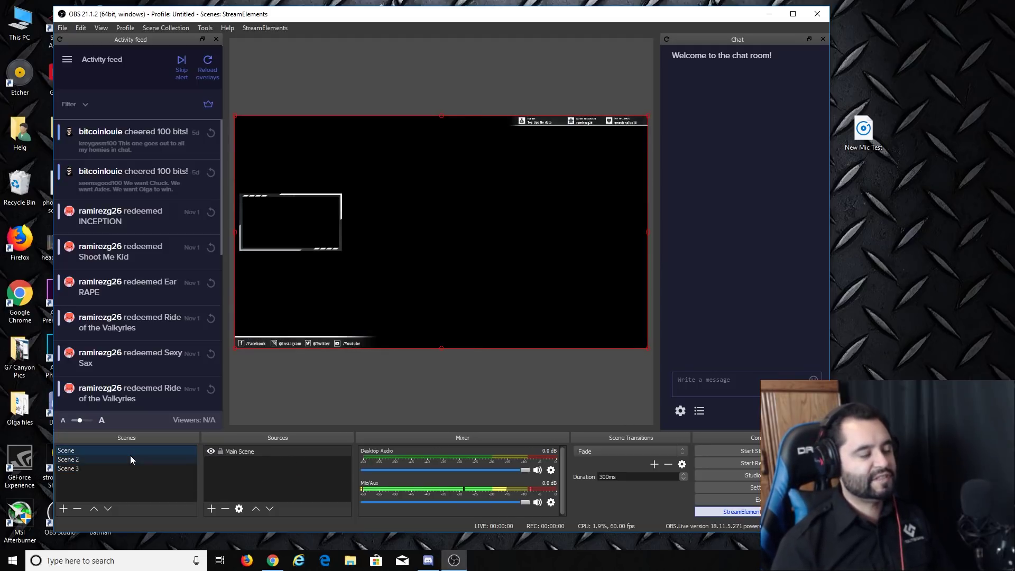
left_click(125, 451)
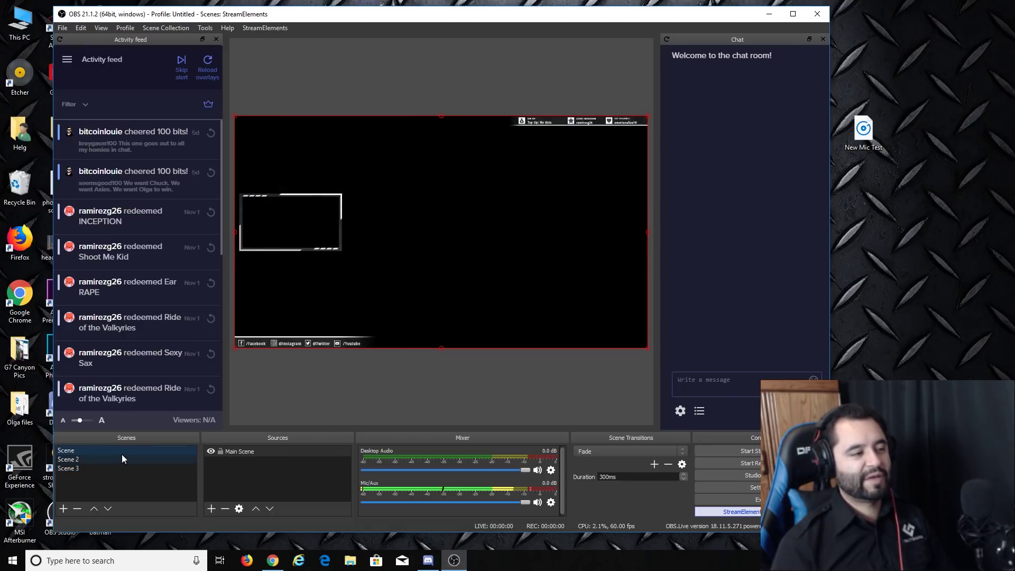
Step: Open the Grey Area In Game overlay from My overlays in the StreamElements editor
left_click(273, 560)
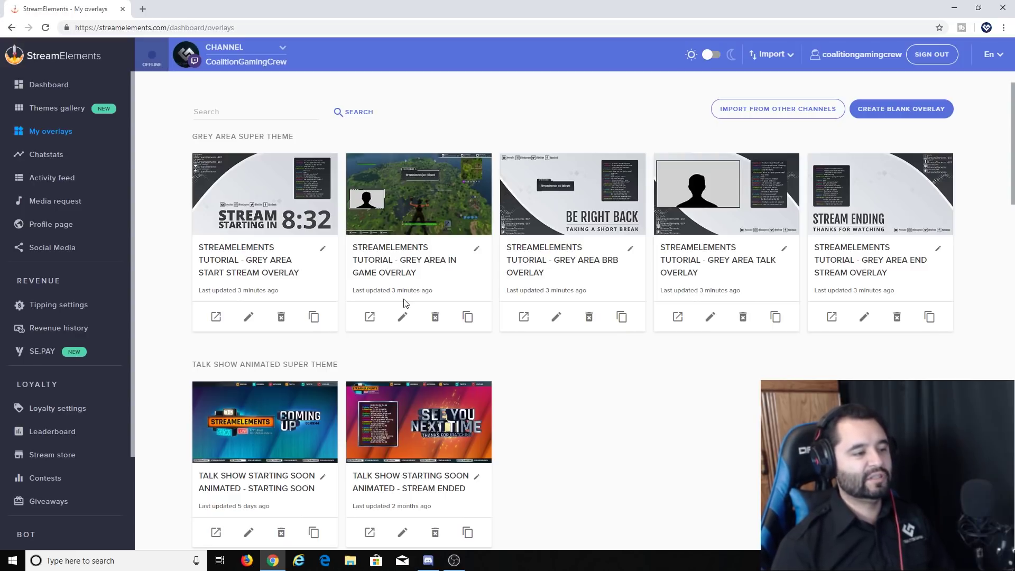
left_click(402, 316)
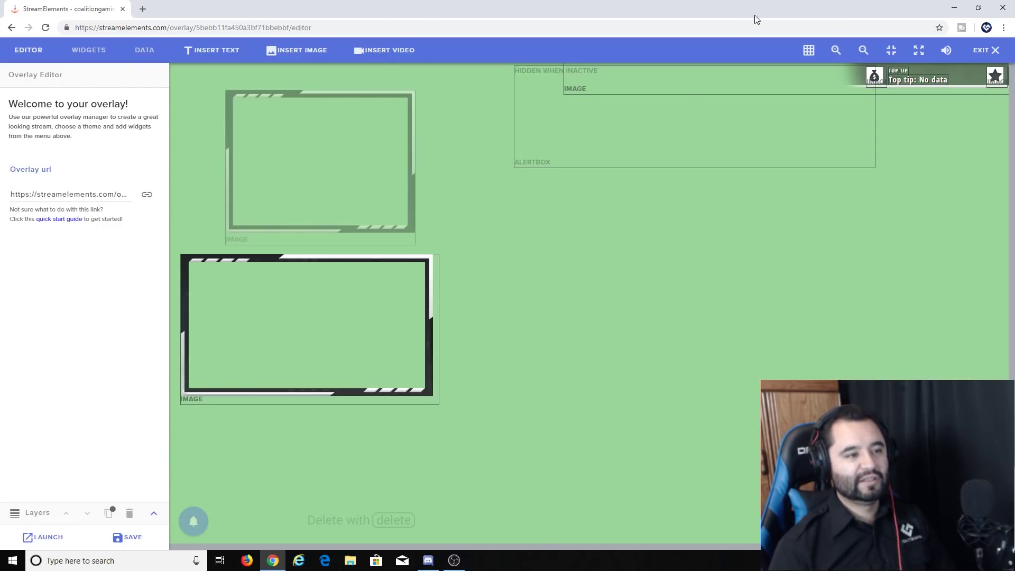
Step: Shrink the browser beside OBS, zoom the canvas out until all widgets show, and enable snapping
left_click_drag(753, 15, 608, 14)
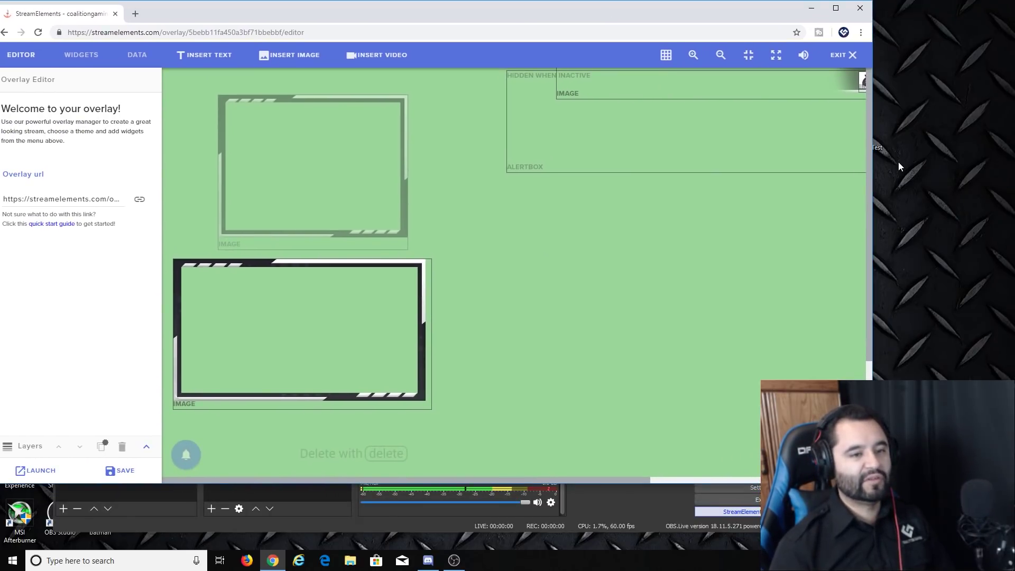
left_click_drag(874, 165, 797, 165)
left_click(646, 55)
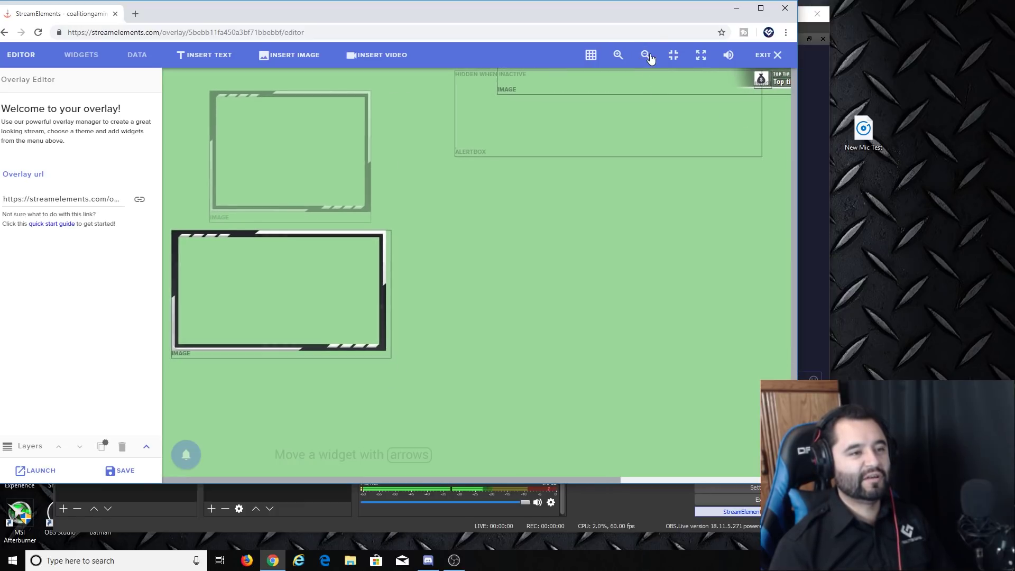
left_click(647, 56)
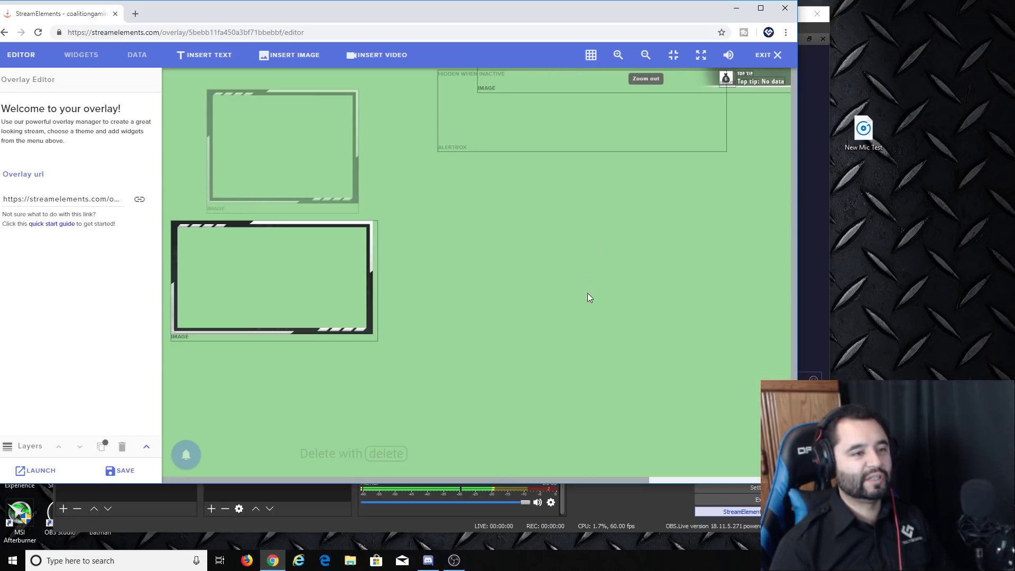
left_click(645, 65)
left_click(645, 65)
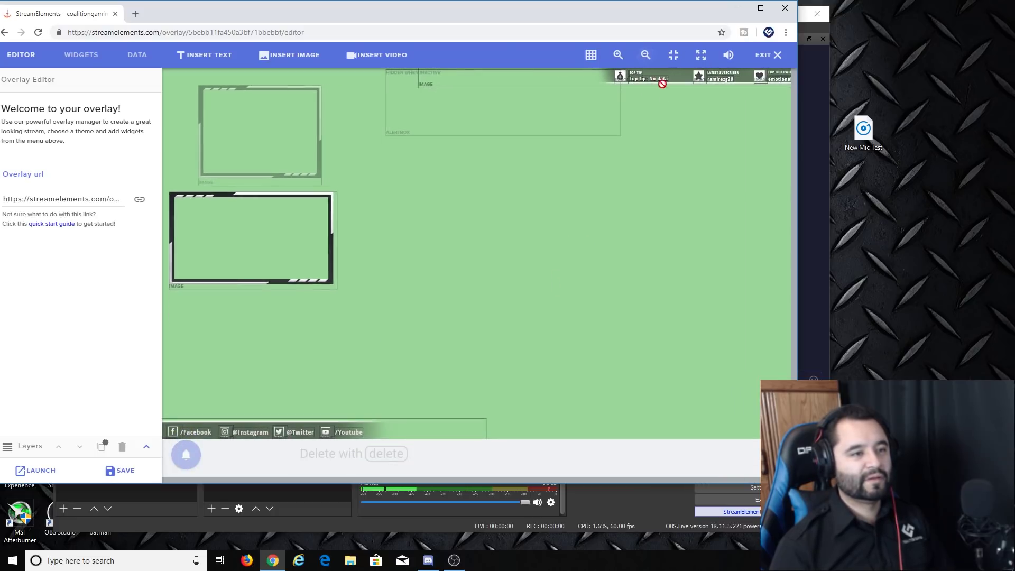
left_click(590, 54)
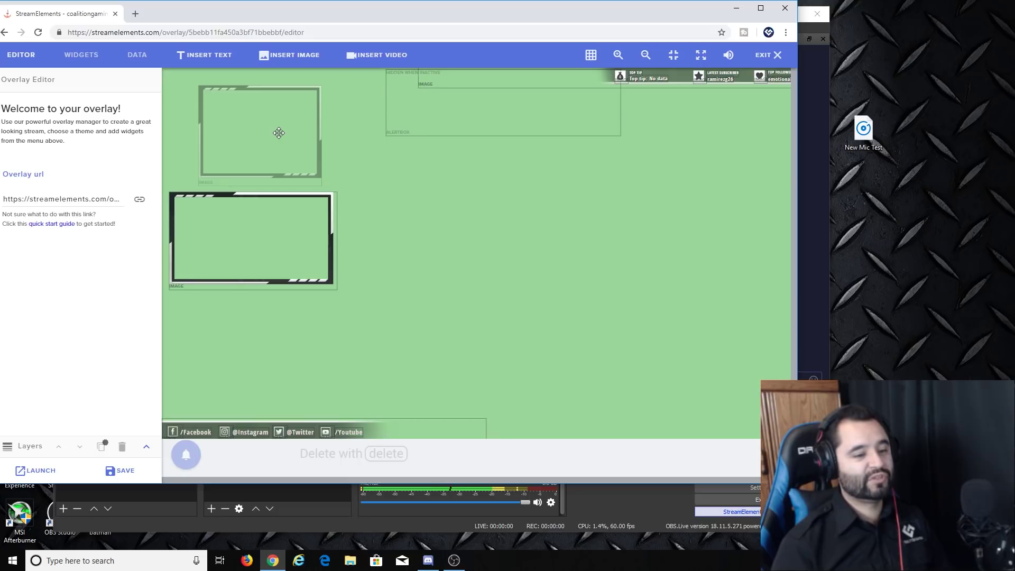
left_click_drag(298, 10, 320, 26)
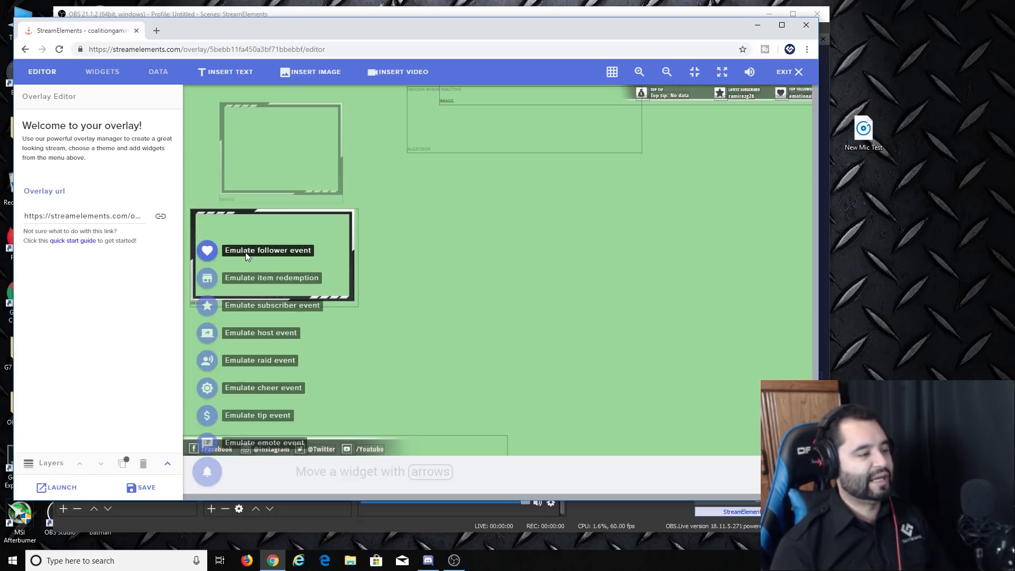
Step: Emulate a 1000-bit cheer alert, then open the AlertBox 22 widget's settings from Layers
mouse_move(196, 472)
mouse_move(201, 404)
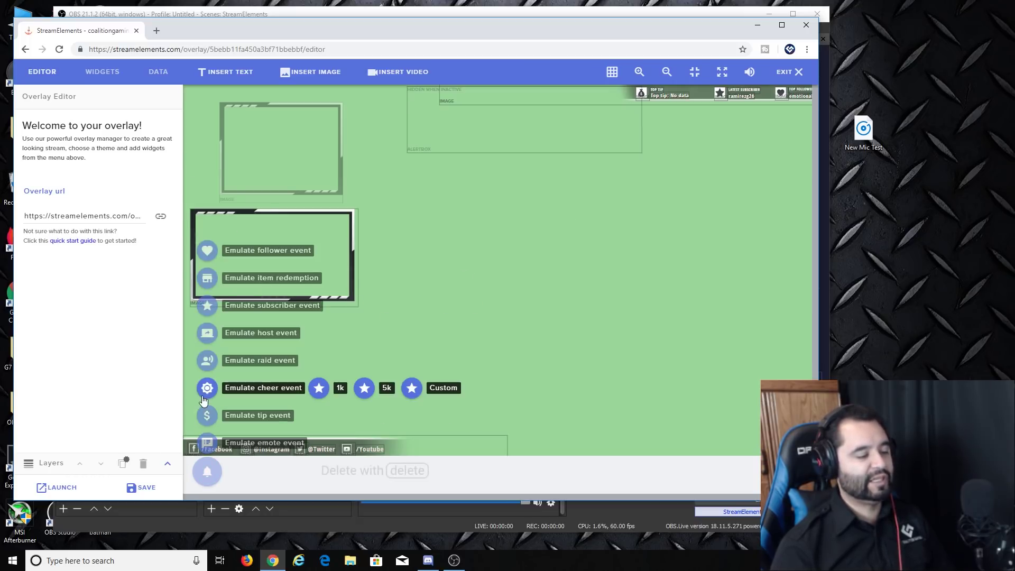
left_click(320, 389)
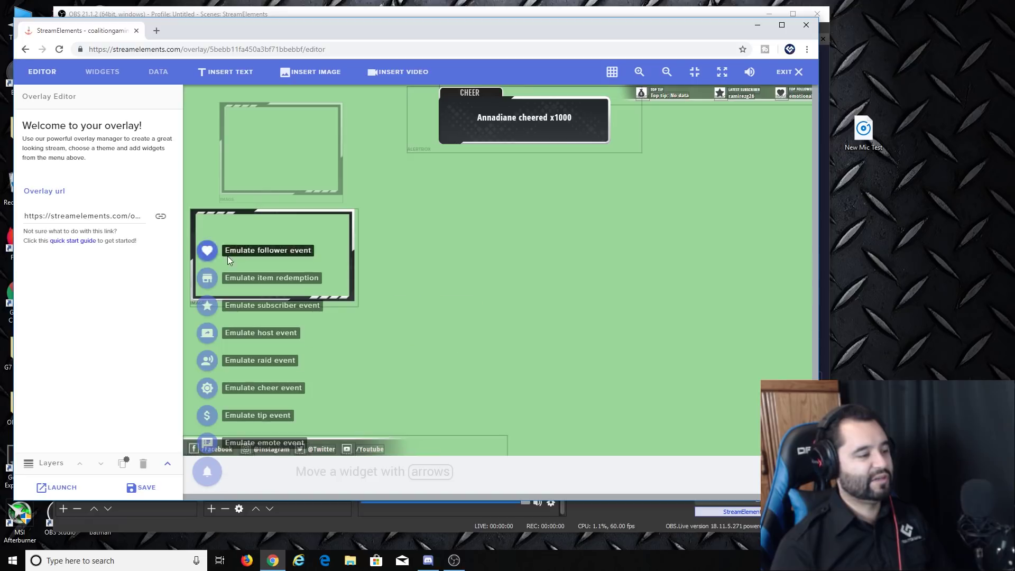
left_click(30, 468)
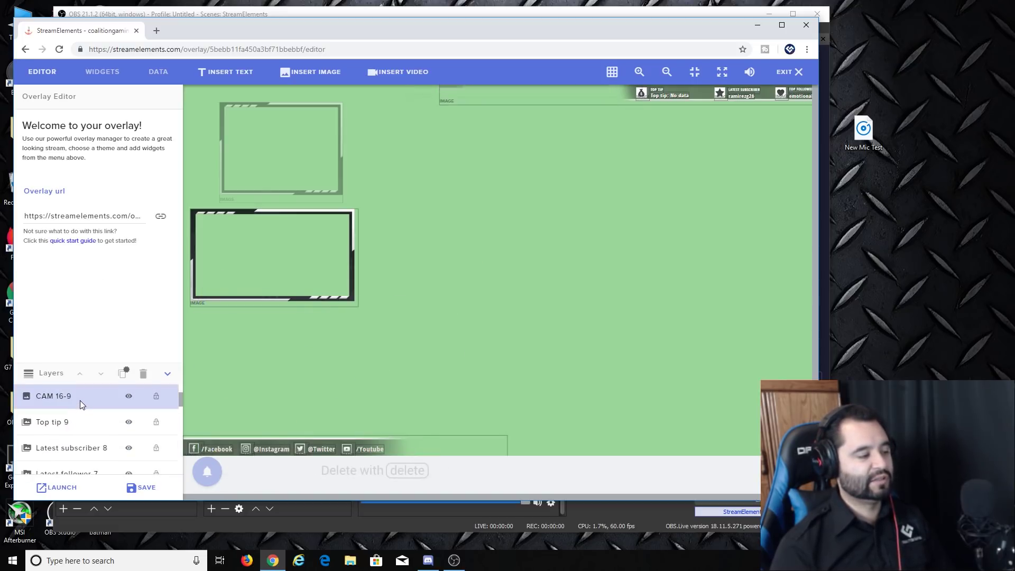
left_click(75, 401)
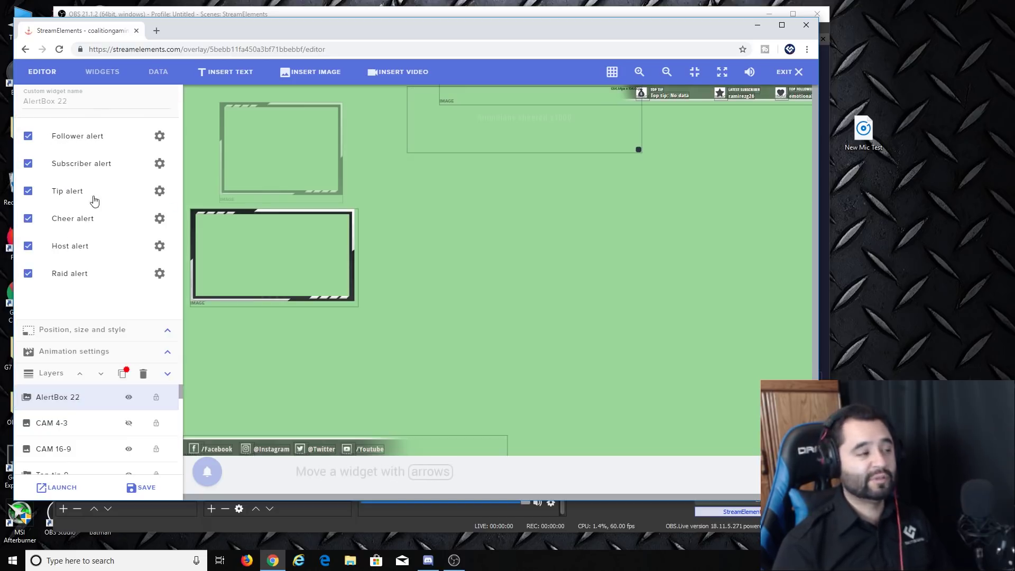
Step: Open the follower alert's advanced settings and choose Change Sound
left_click(159, 136)
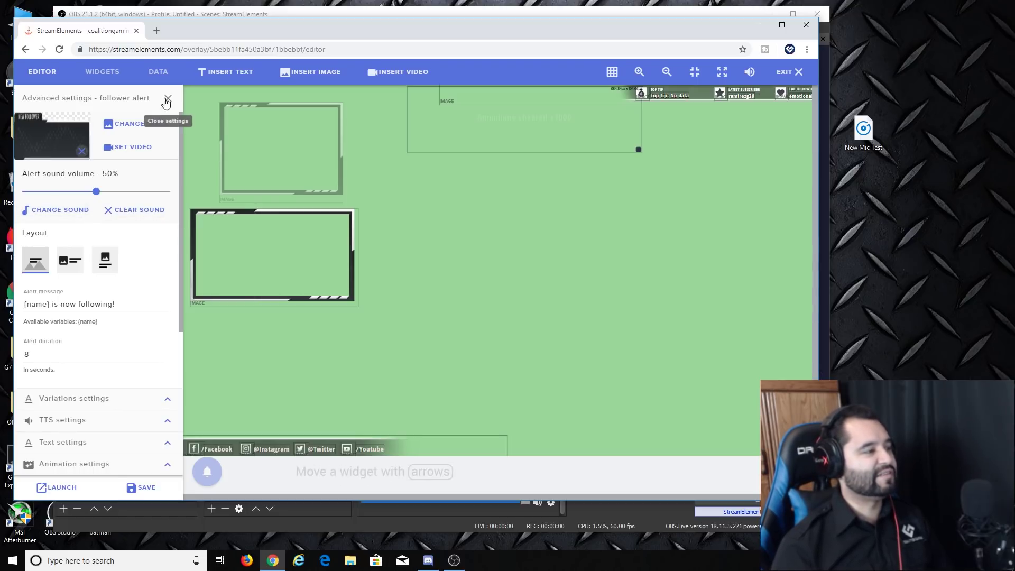
left_click(66, 210)
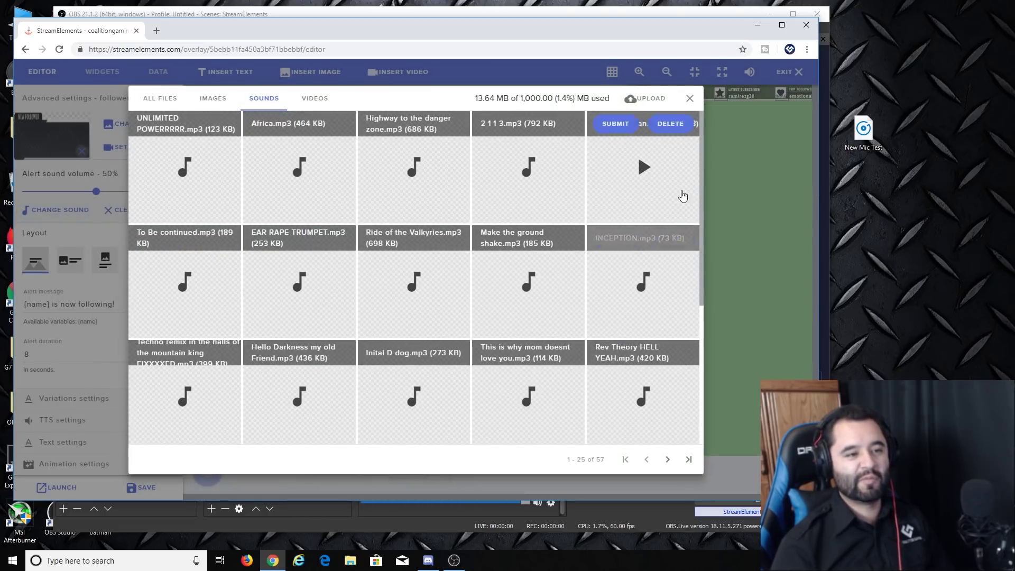
Step: Start uploading a new sound from the computer's Music folder, then cancel the upload
left_click(637, 99)
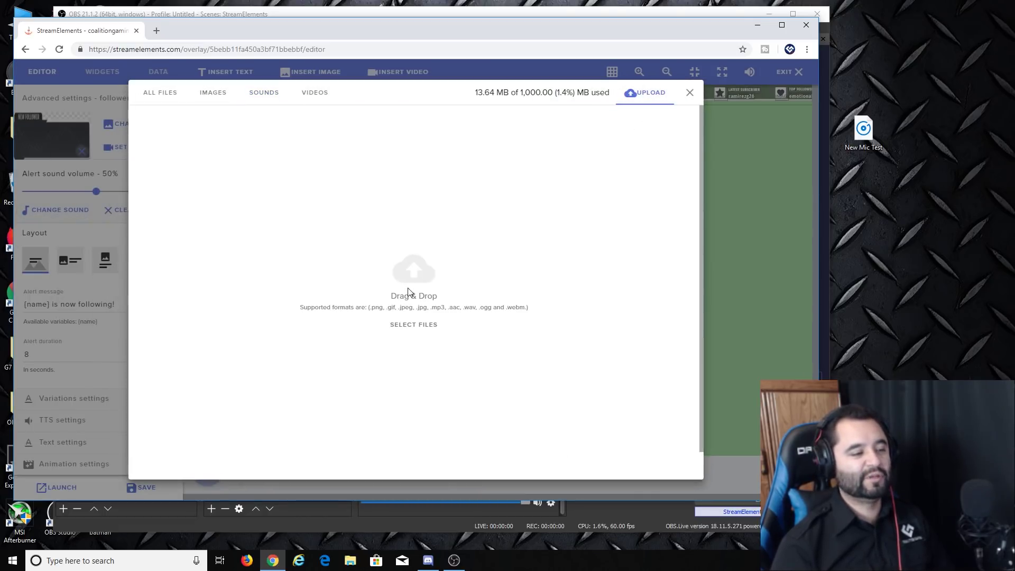
left_click(408, 287)
left_click(57, 188)
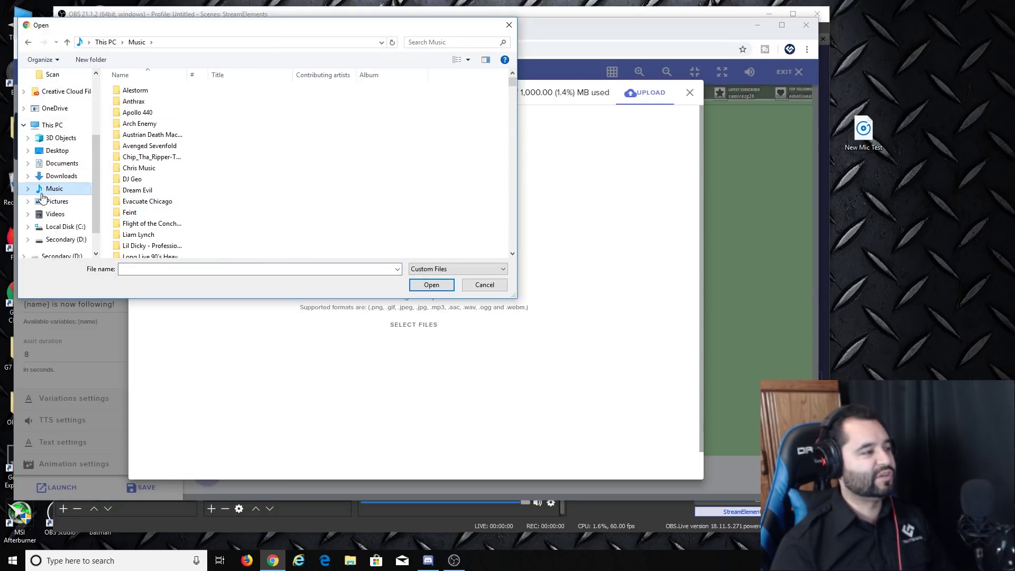
left_click(495, 286)
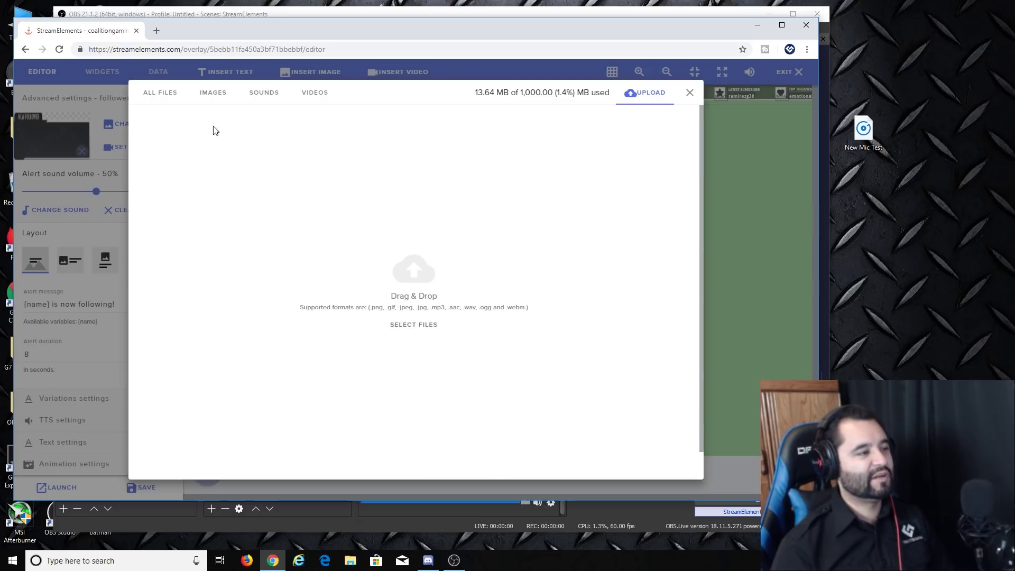
Step: Preview Rev Theory HELL YEAH.mp3 among uploaded sounds and submit it as the follower sound
left_click(264, 93)
mouse_move(437, 153)
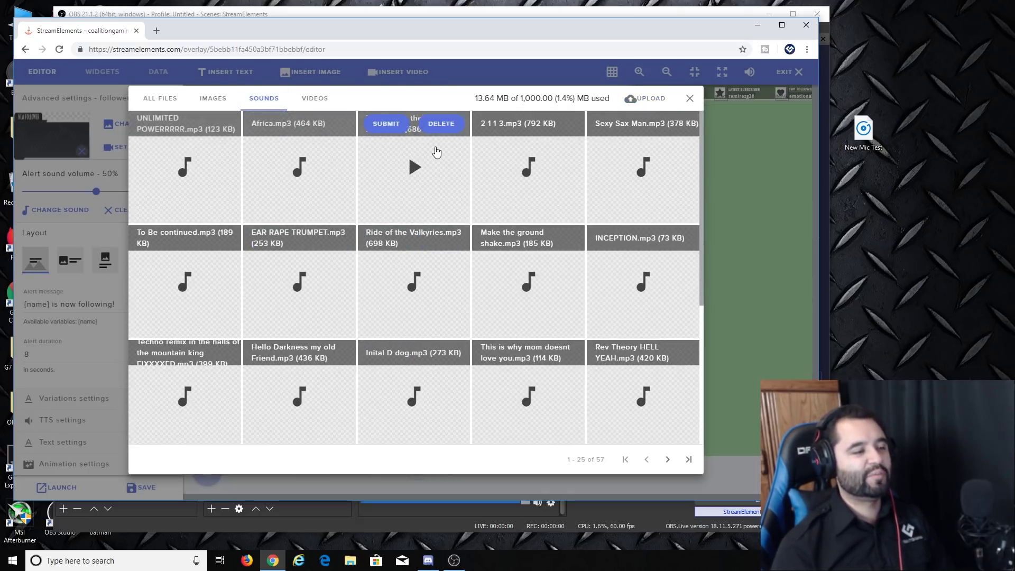
scroll(511, 326, "down", 2)
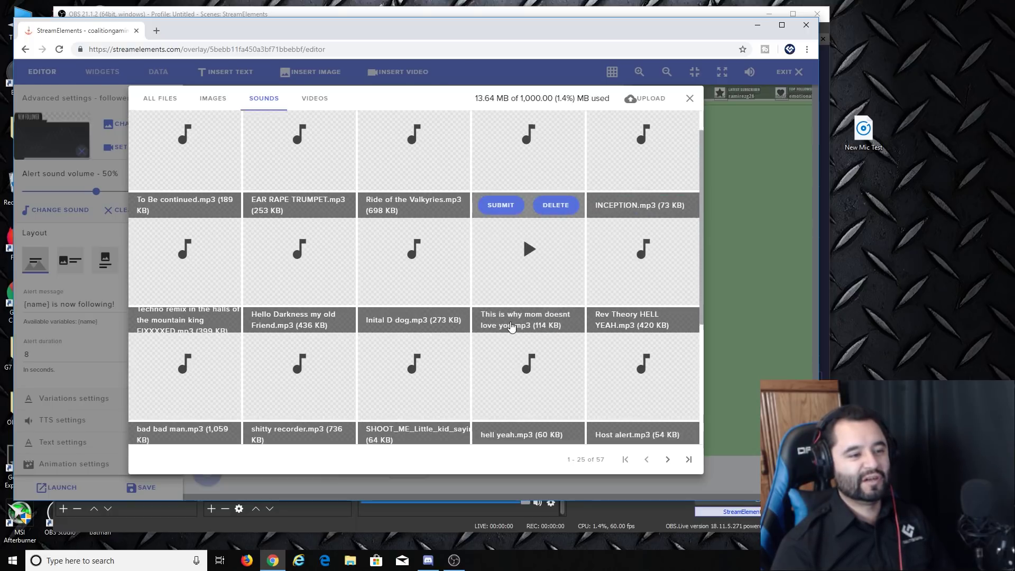
scroll(512, 326, "down", 1)
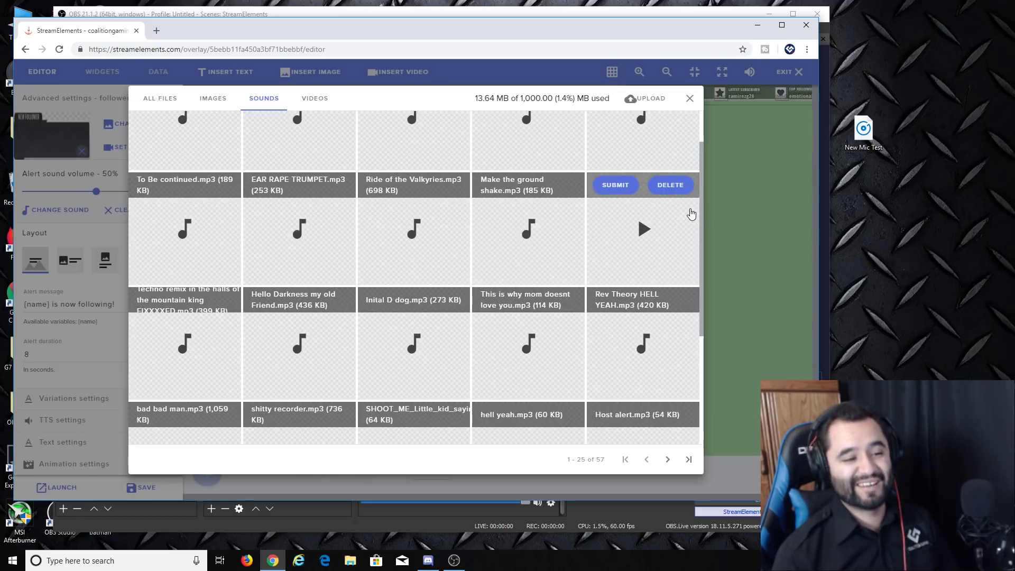
left_click(645, 230)
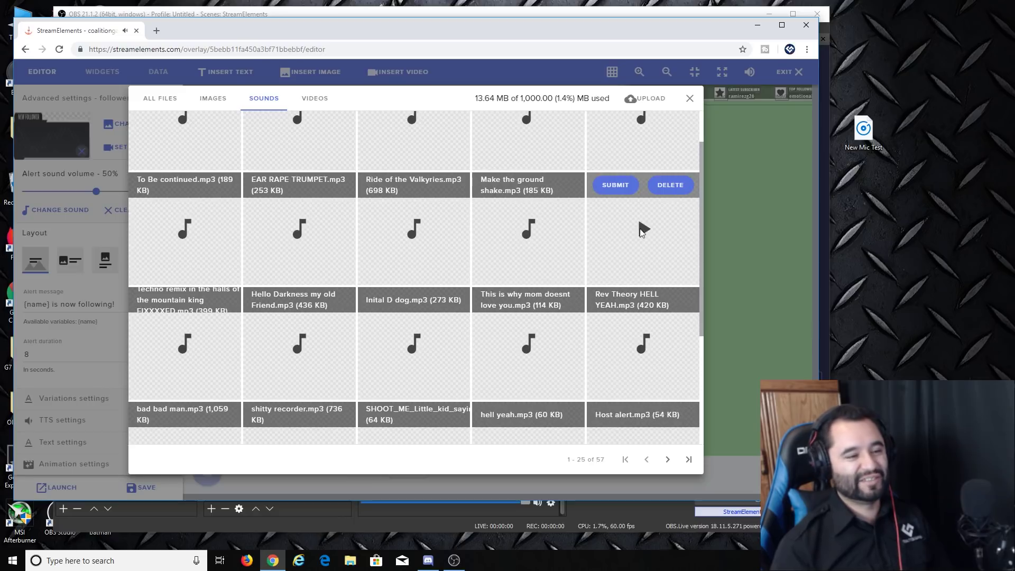
left_click(622, 187)
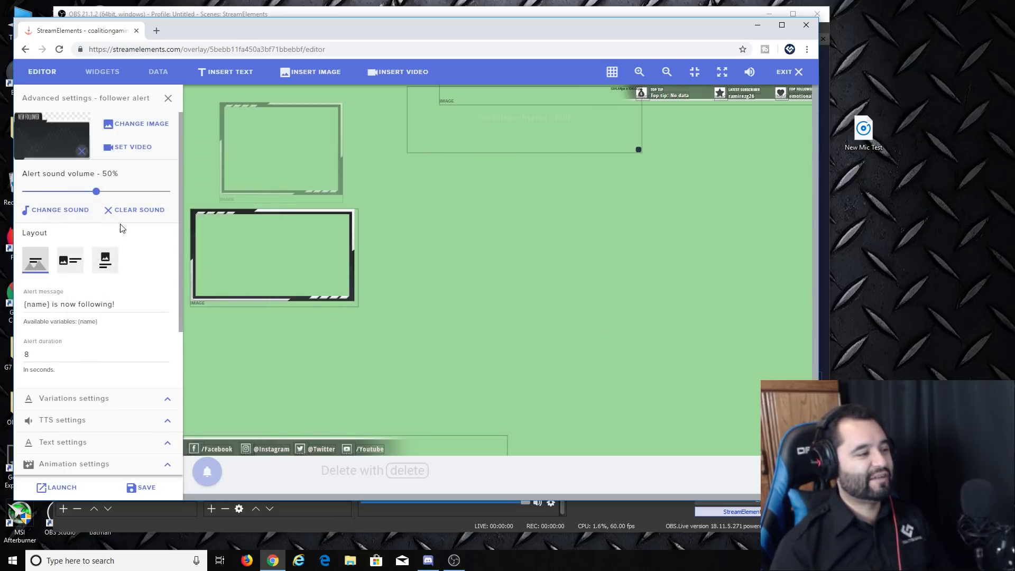
Step: Save the overlay, emulate a follower event to test the alert, and close advanced settings
left_click(154, 483)
mouse_move(206, 471)
mouse_move(210, 412)
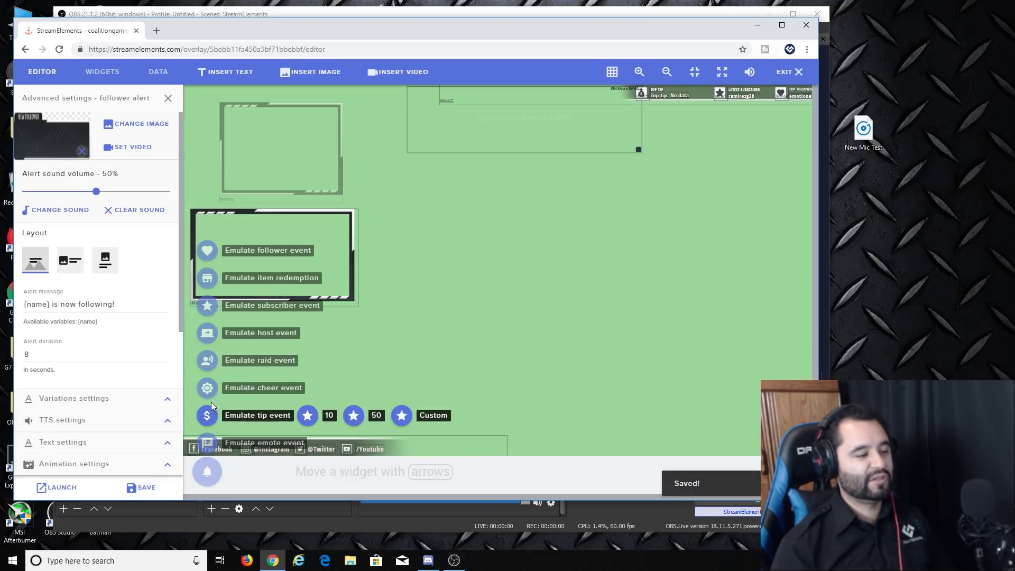
mouse_move(203, 447)
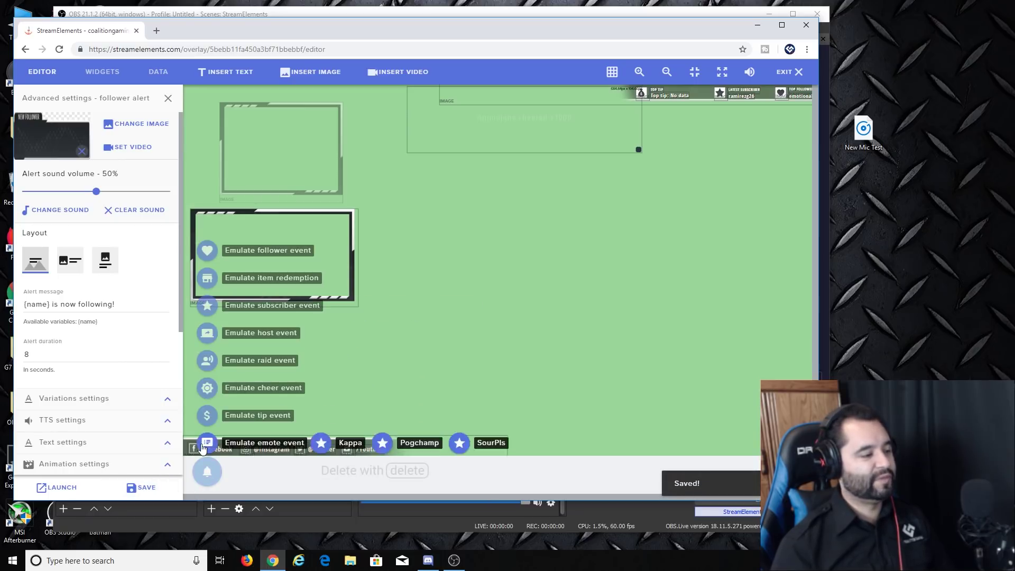
left_click(207, 251)
mouse_move(249, 312)
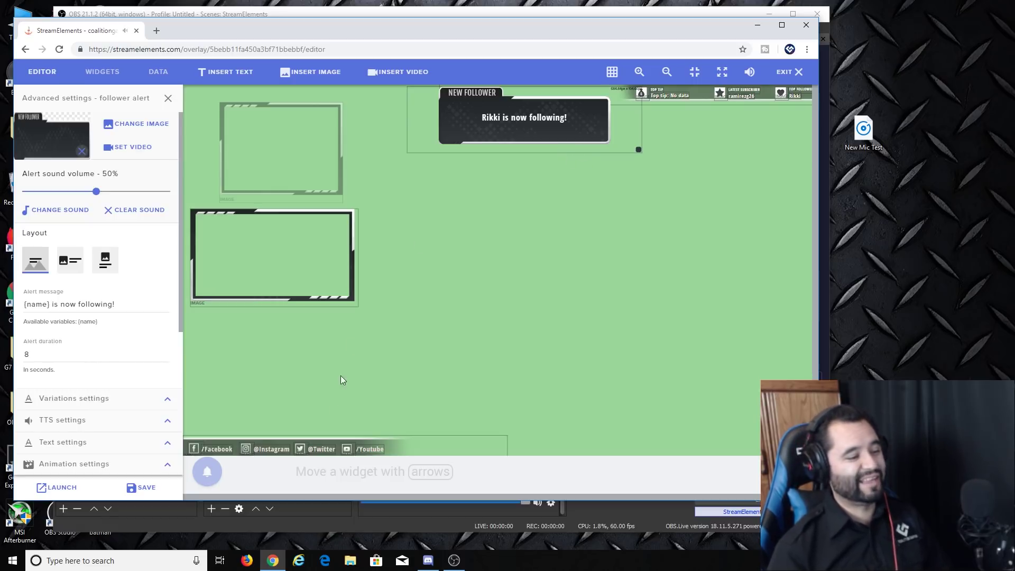
left_click(169, 98)
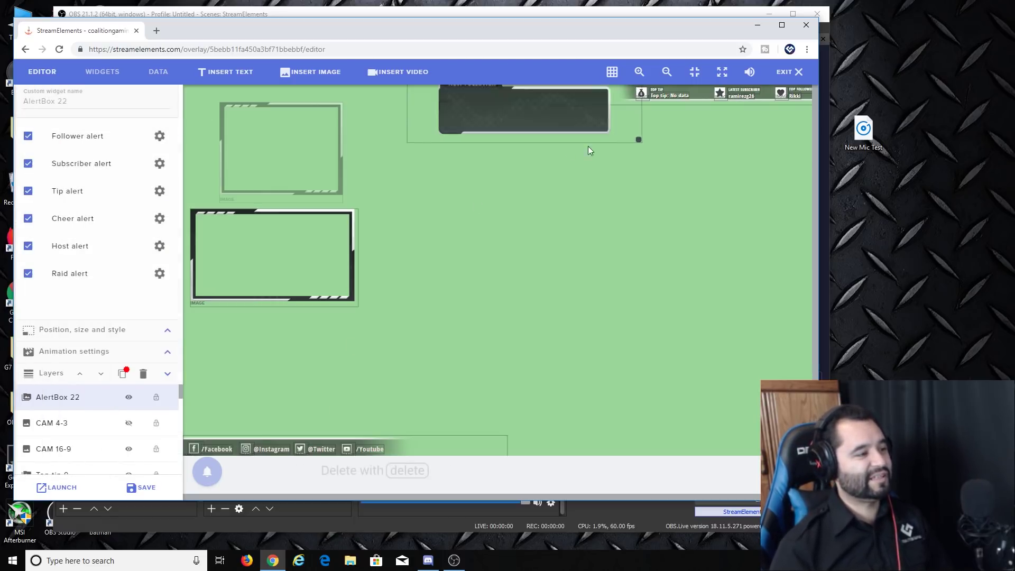
Step: Find the Instagram social label in the layers and replace its text with the channel handle
left_click(76, 418)
scroll(58, 439, "down", 1)
left_click(54, 446)
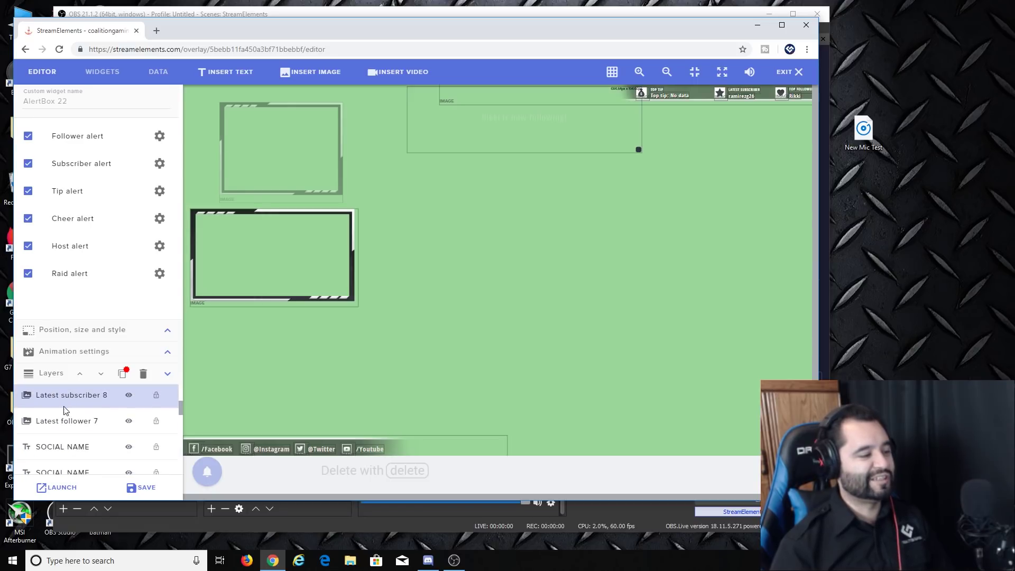
left_click(69, 406)
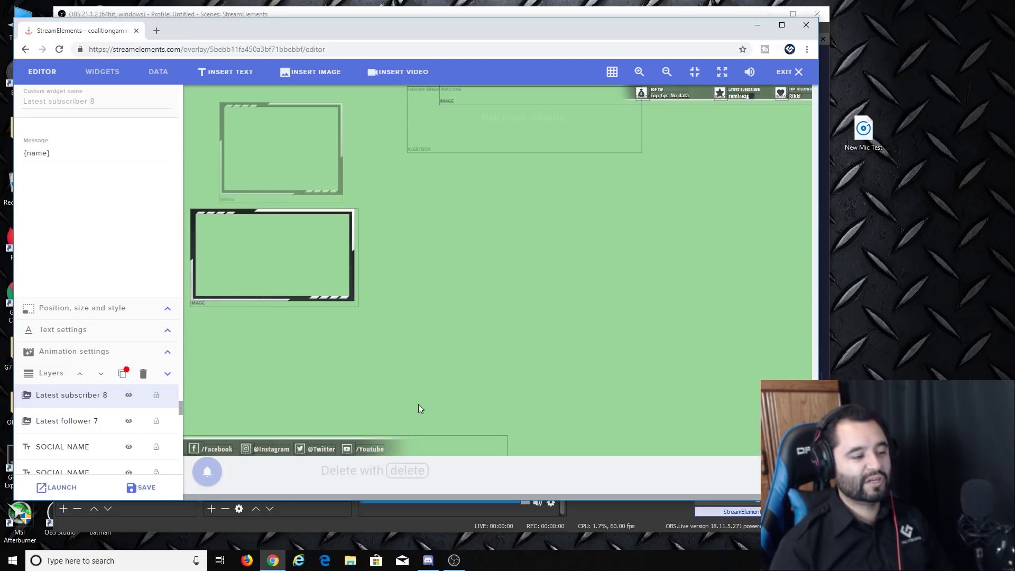
left_click(271, 449)
left_click_drag(87, 159, 32, 169)
type("I")
key("BackSpace")
type("CoalitionGamingCrew")
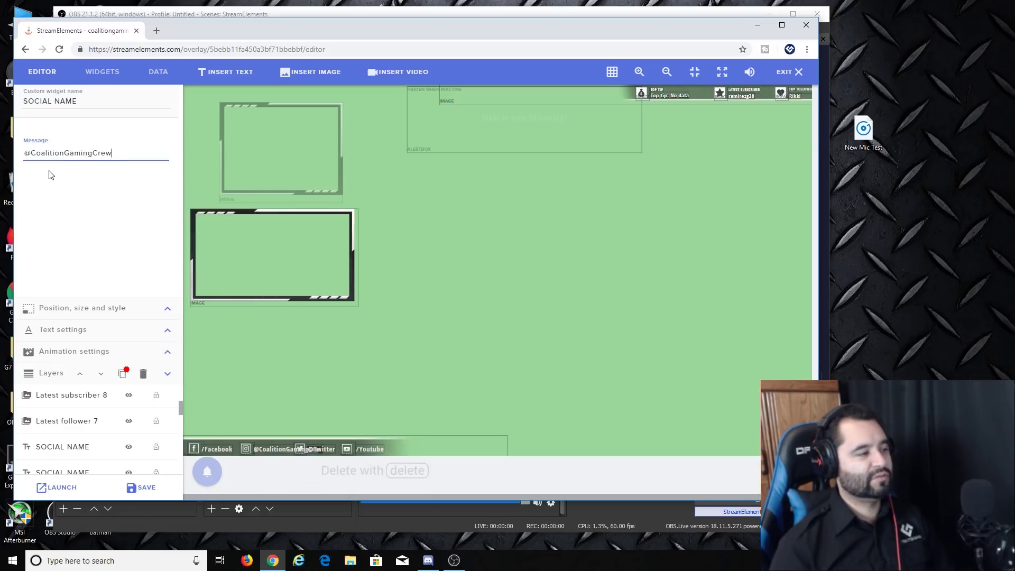
left_click(110, 212)
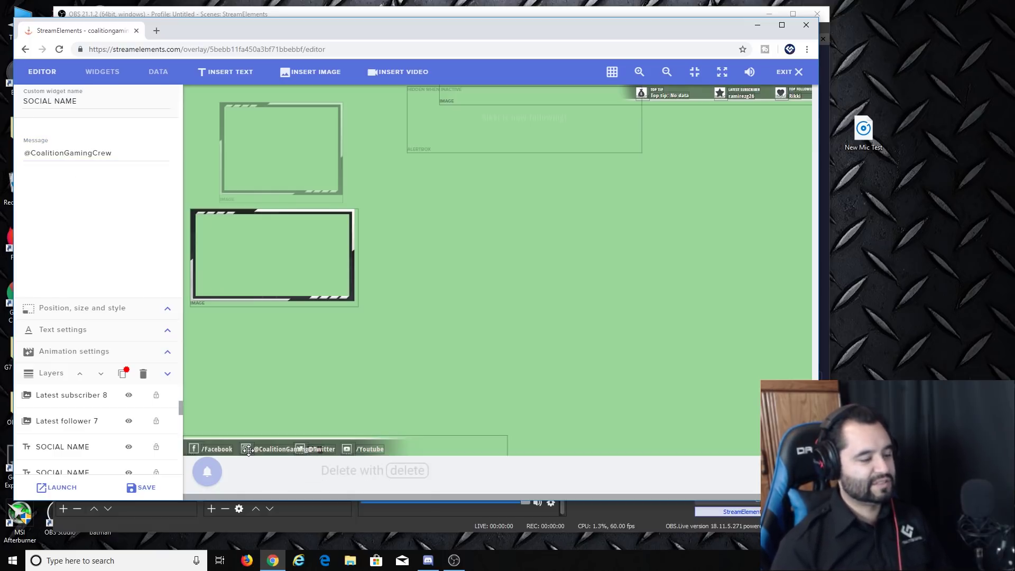
Step: Turn off snapping, reposition the social-bar labels and lower camera frame, then save and exit
mouse_move(375, 450)
left_mouse_down()
mouse_move(414, 450)
mouse_move(376, 447)
mouse_move(390, 440)
left_mouse_up()
left_click(612, 71)
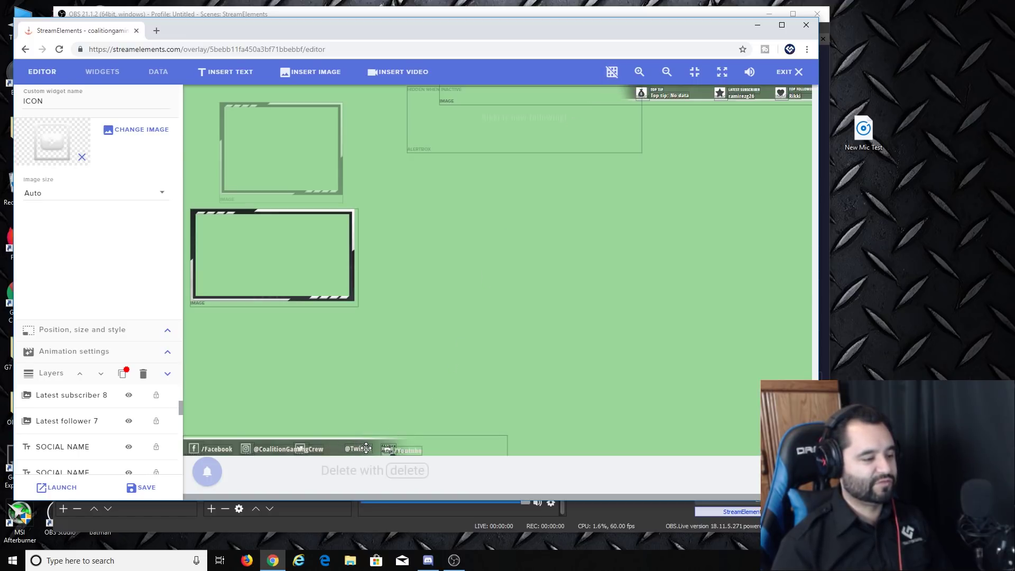
left_click(360, 448)
mouse_move(312, 448)
left_mouse_down()
mouse_move(306, 439)
mouse_move(338, 448)
mouse_move(298, 439)
mouse_move(302, 448)
left_mouse_up()
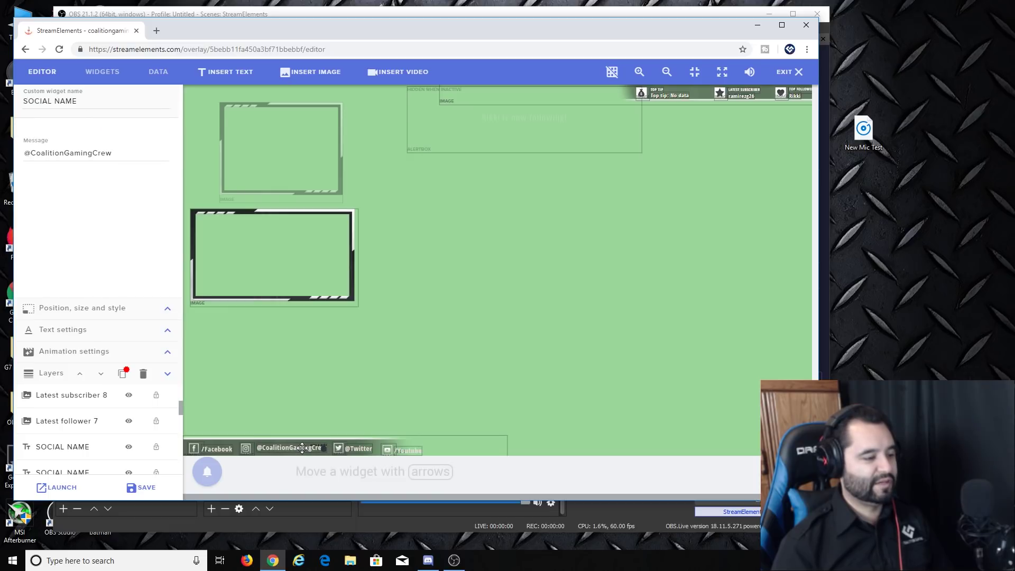
left_click(407, 449)
left_click_drag(279, 273, 266, 254)
left_click(159, 489)
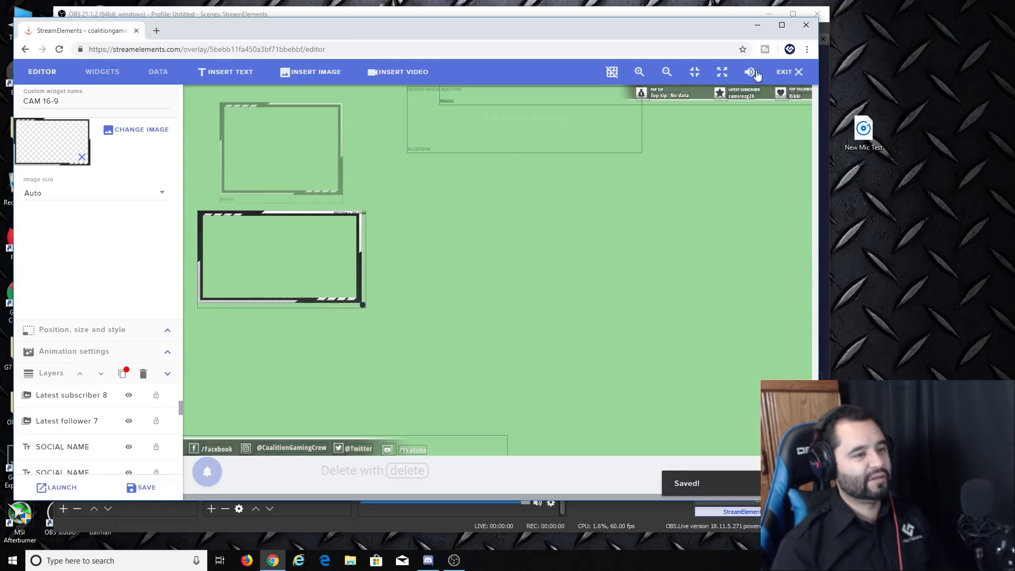
left_click(786, 72)
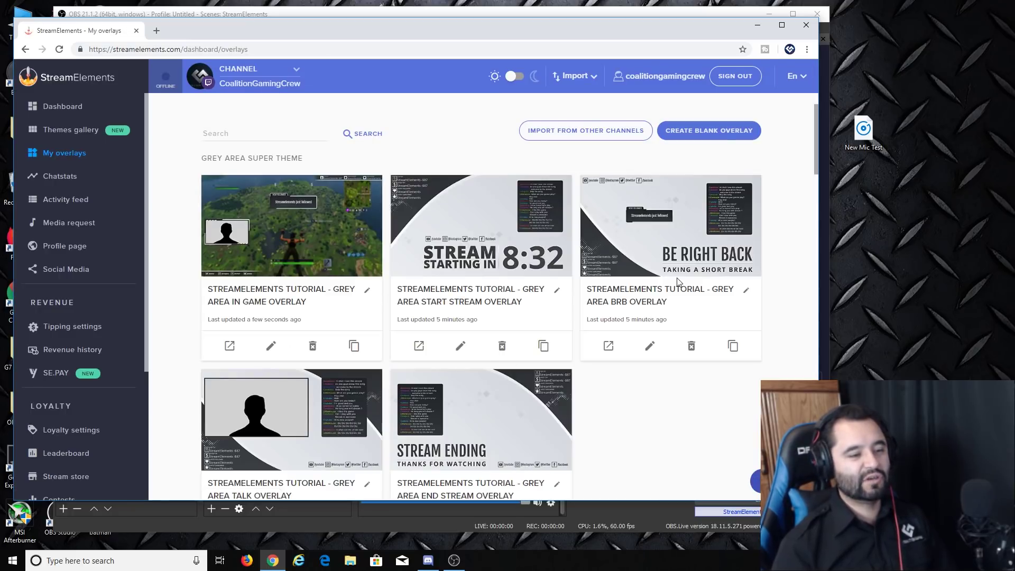
Step: Open the Start Stream overlay and save its countdown widget set to 15 minutes
left_click(460, 346)
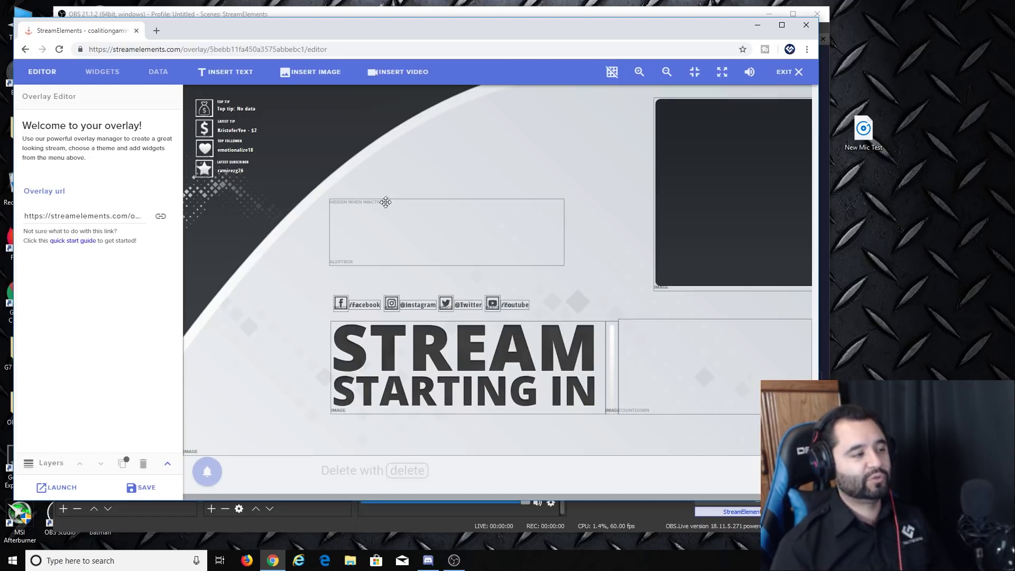
left_click(675, 371)
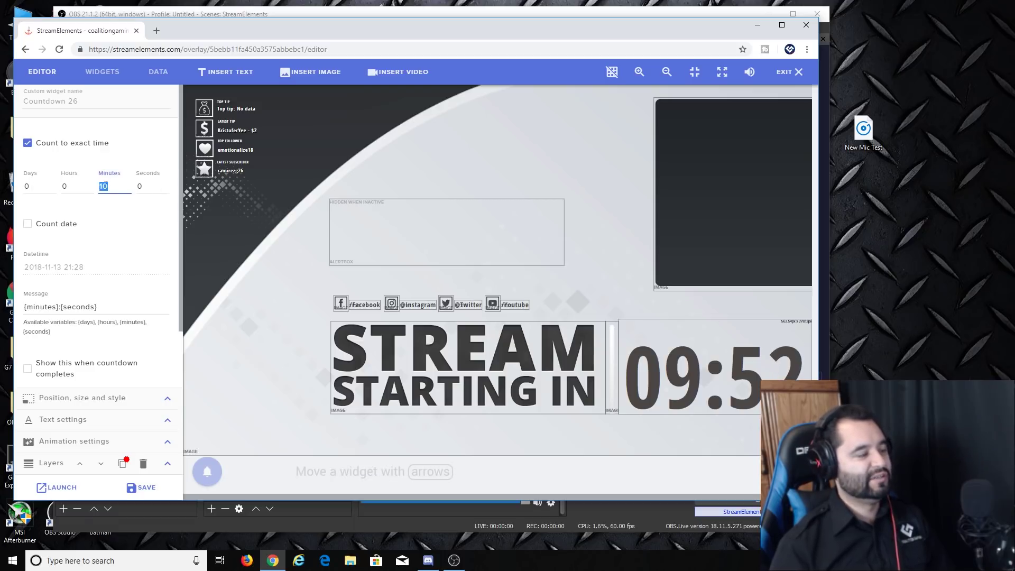
left_click(141, 487)
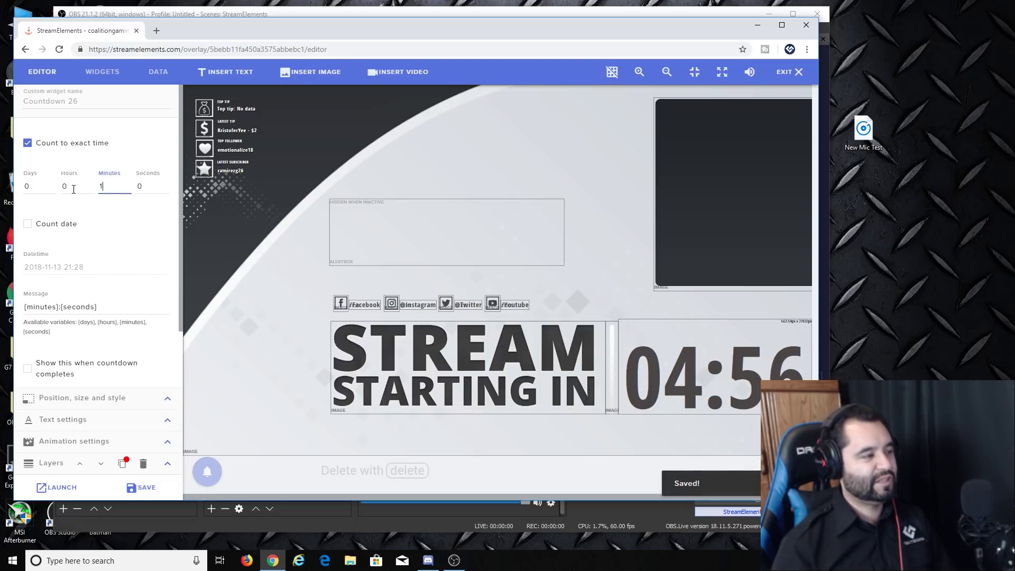
left_click(141, 487)
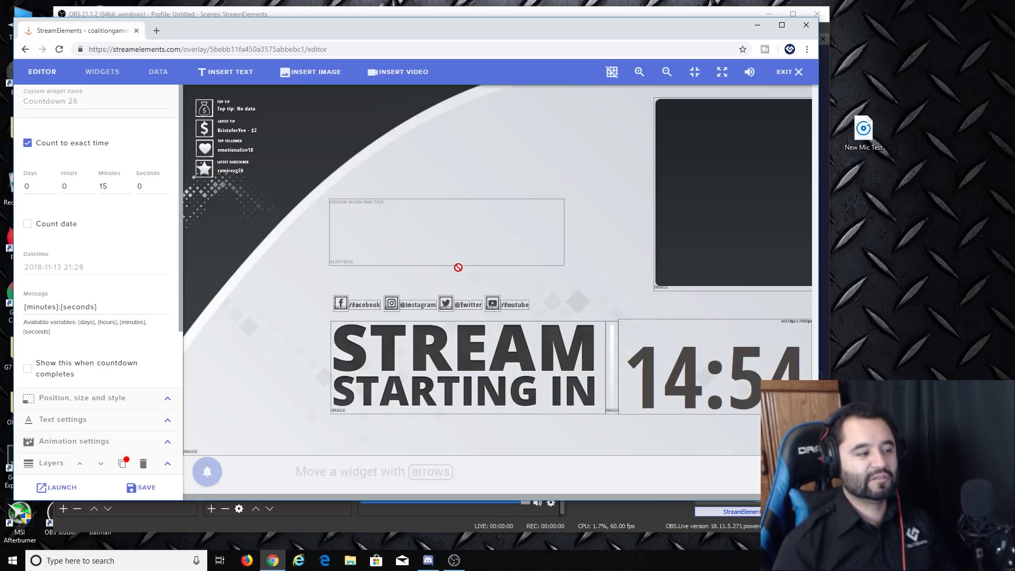
Step: Expand the layers list and select the Twitch chat widget
left_click(51, 464)
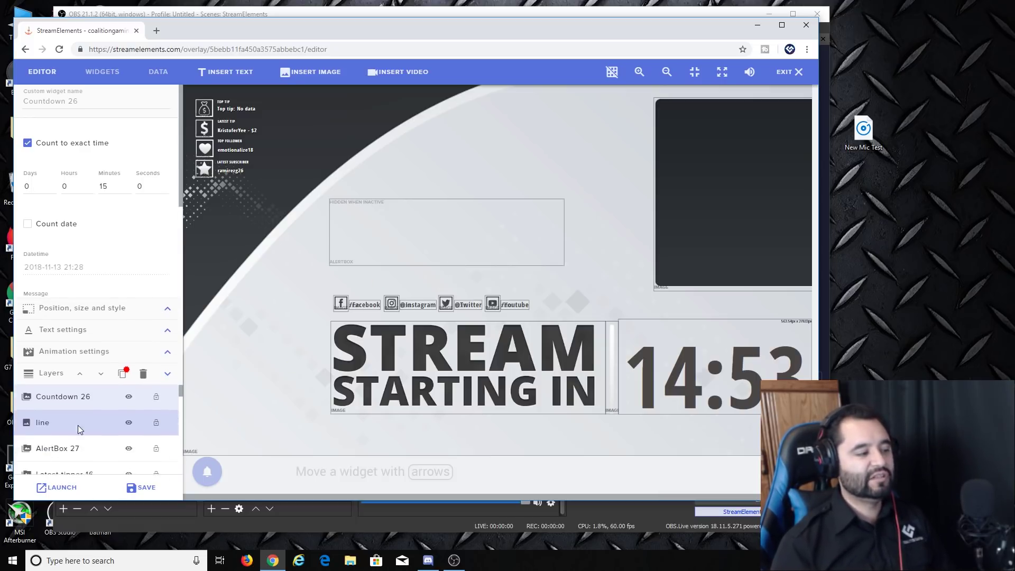
scroll(95, 423, "down", 3)
scroll(114, 407, "up", 3)
left_click_drag(114, 407, 576, 183)
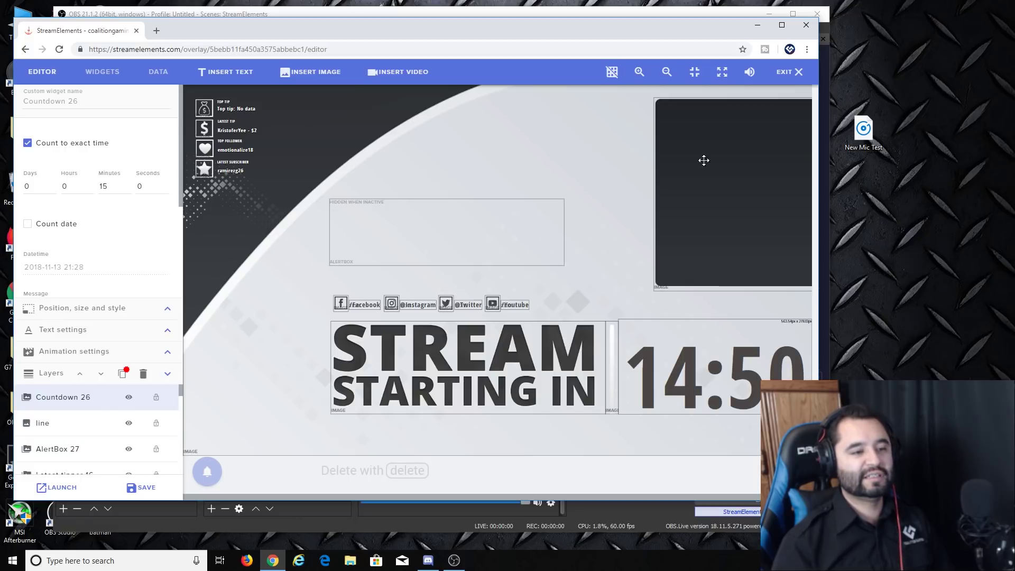
left_click(729, 163)
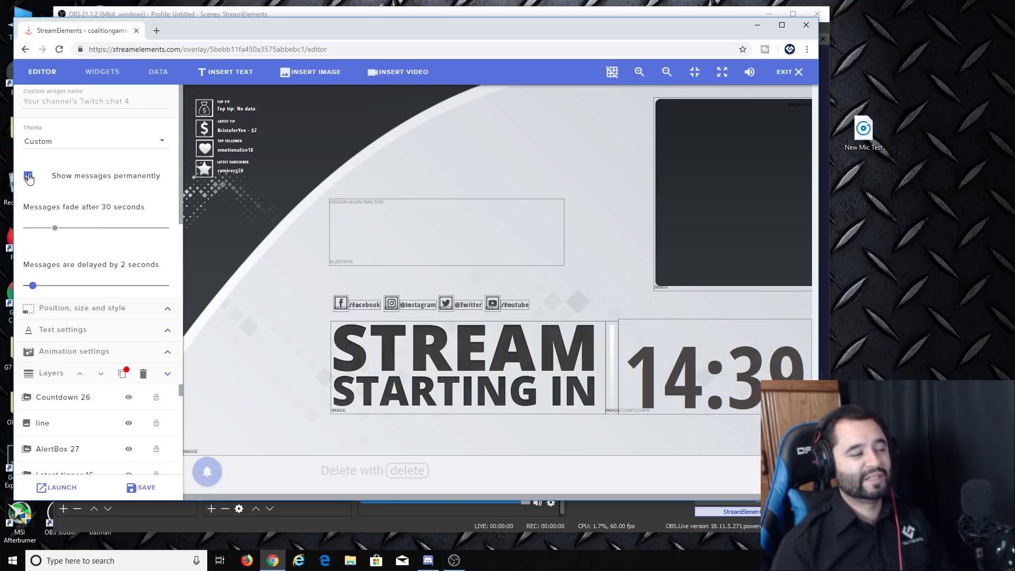
Step: Set the Twitch chat theme to White chat, then leave the editor for My overlays
left_click(161, 142)
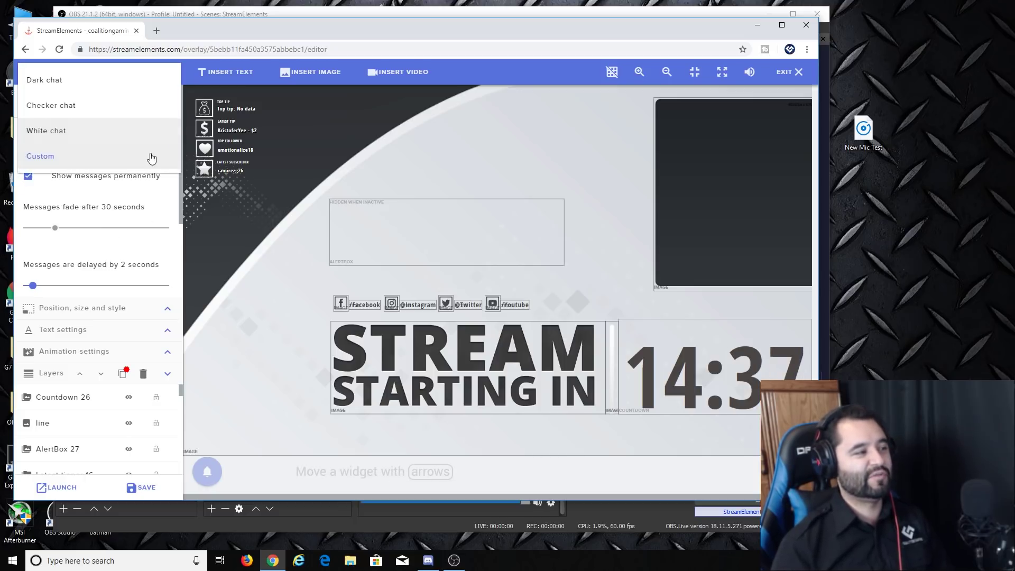
left_click(59, 108)
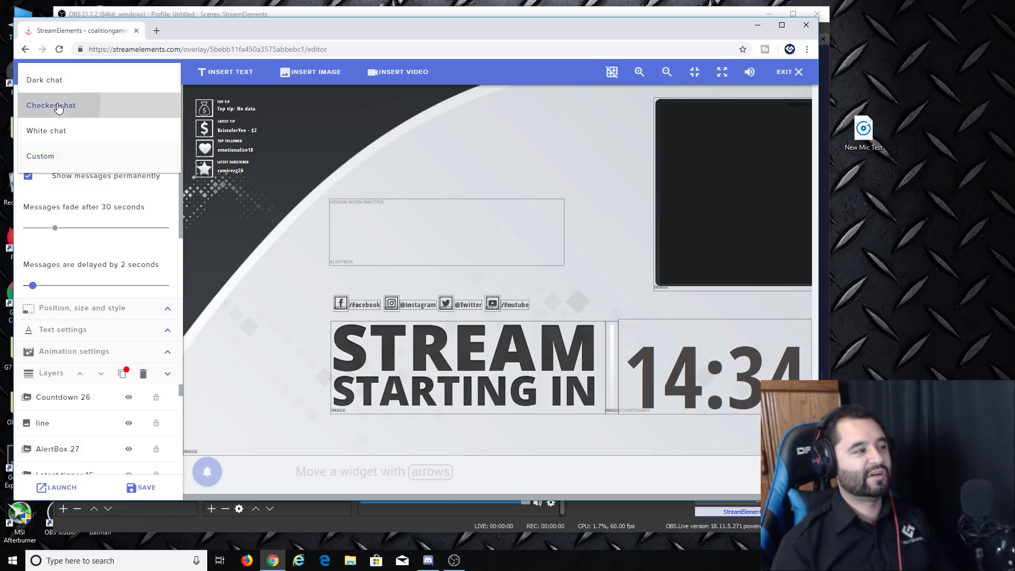
left_click(113, 141)
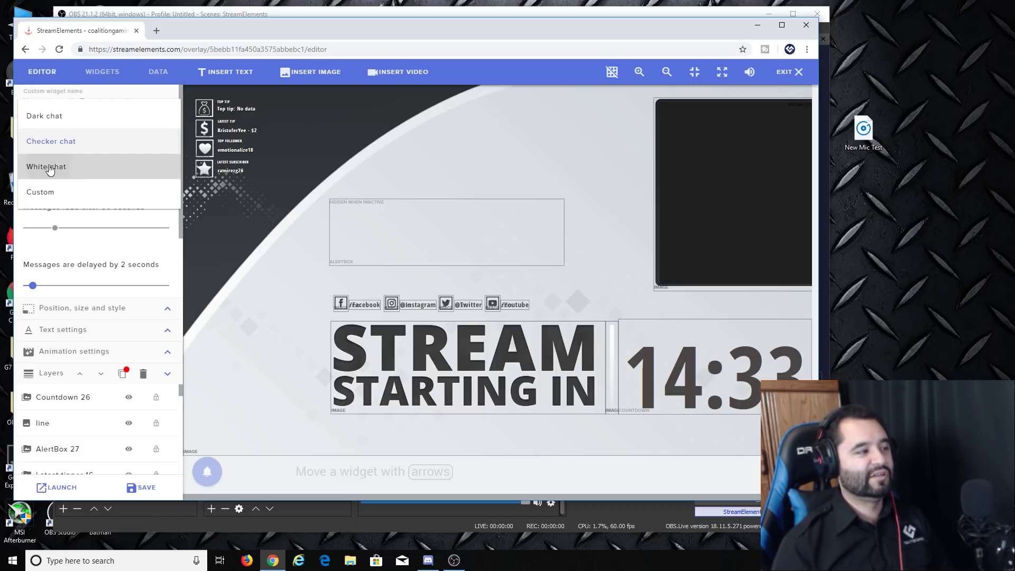
left_click(49, 168)
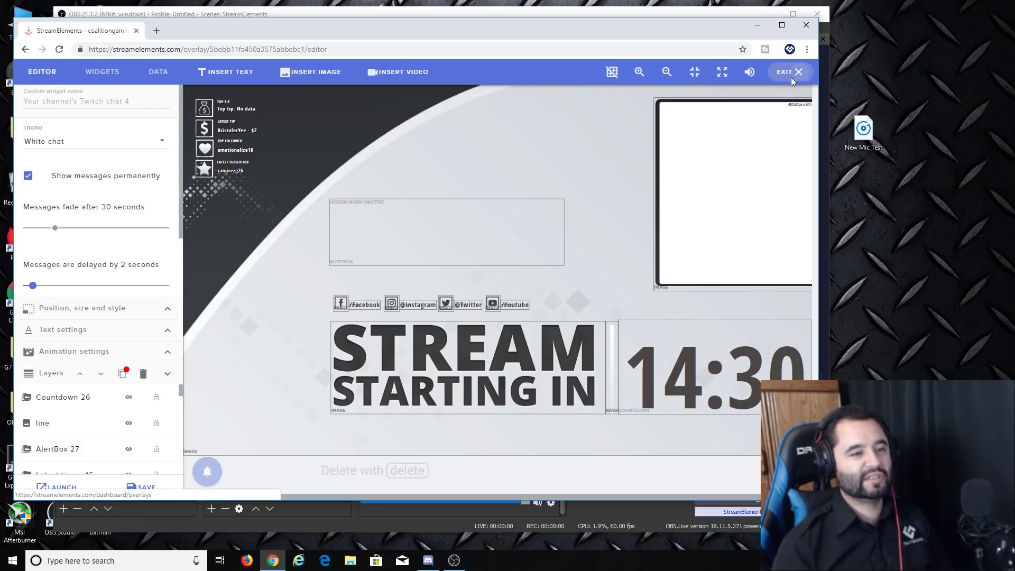
left_click(788, 72)
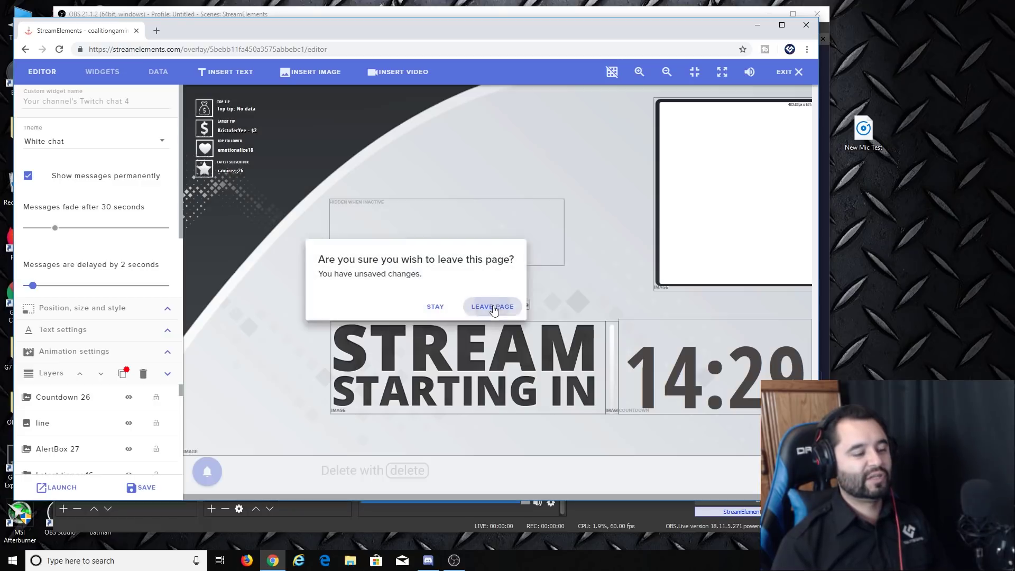
left_click(493, 306)
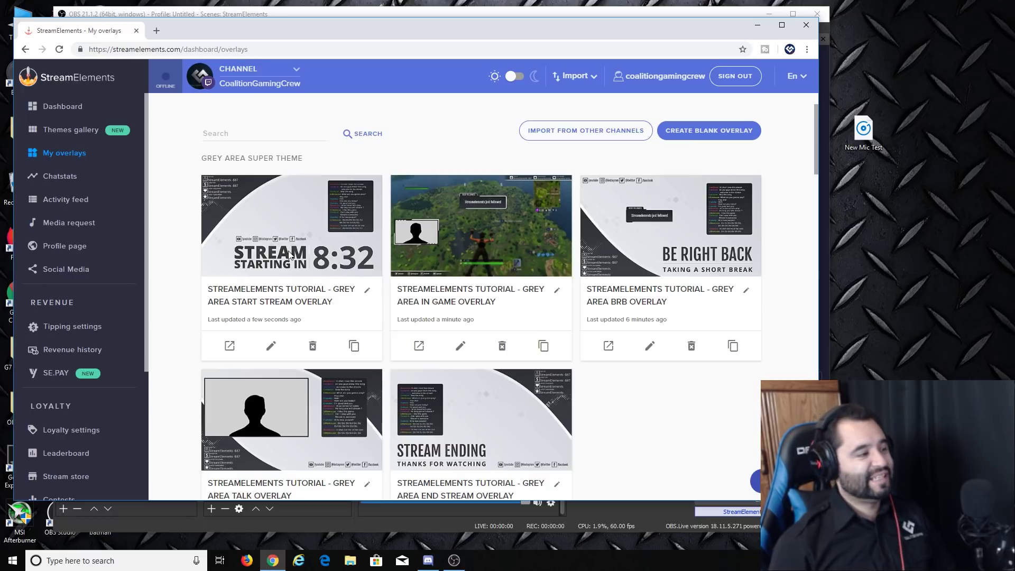
Step: Bring OBS forward and preview the Main Scene, Talk Screen and Scene 3 countdown in turn
left_click(453, 561)
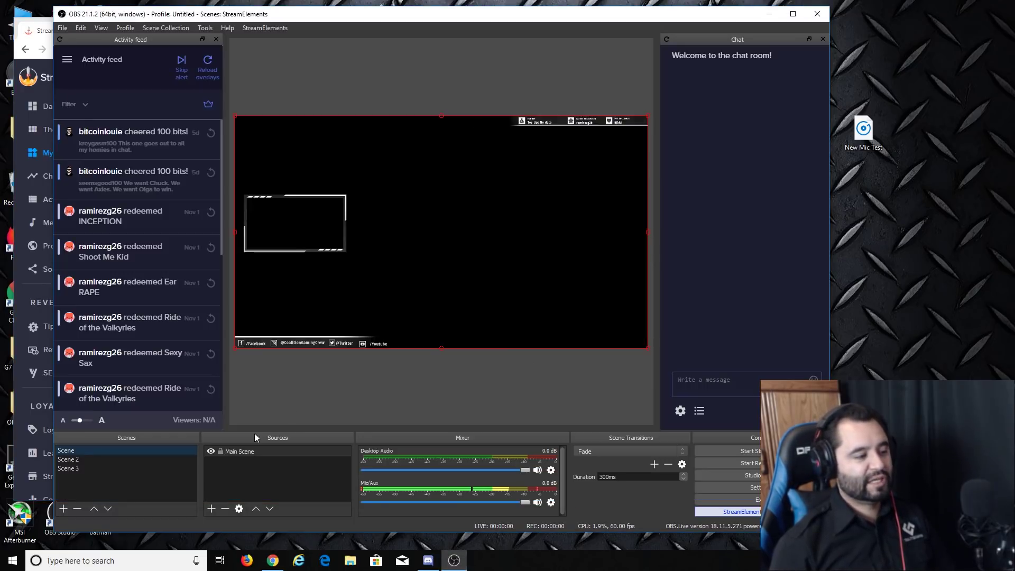
right_click(87, 451)
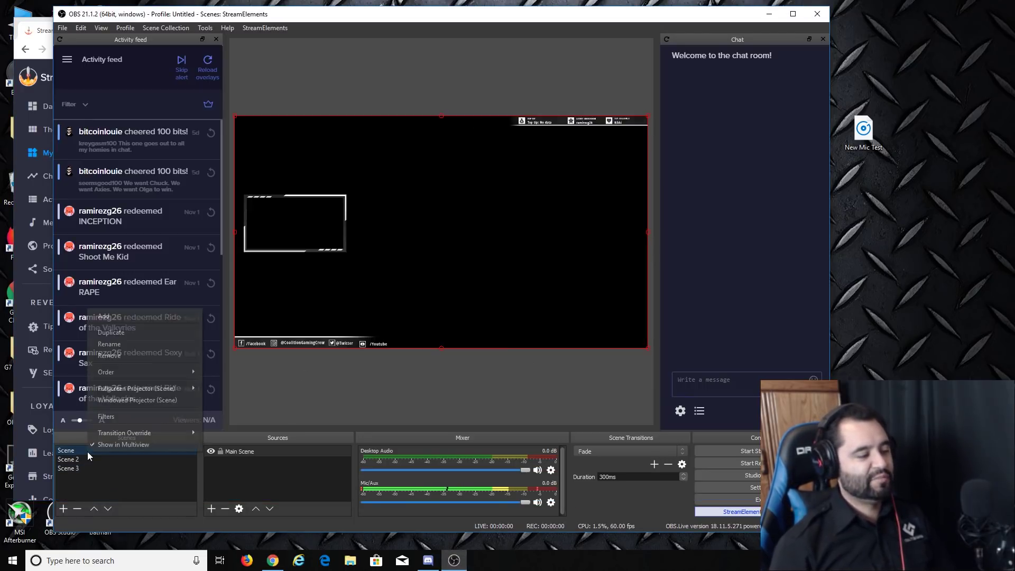
left_click(129, 484)
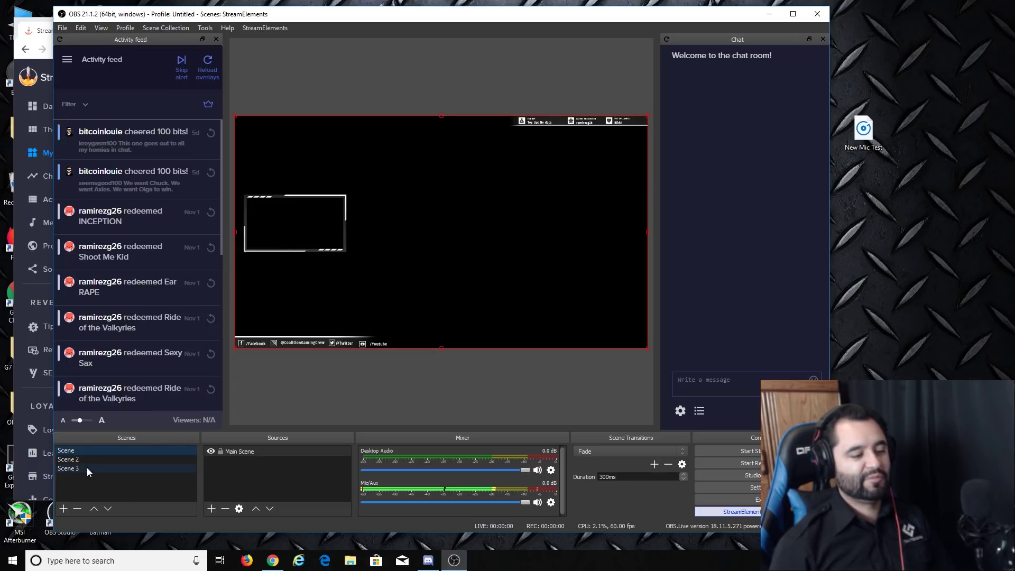
left_click(87, 468)
left_click(87, 452)
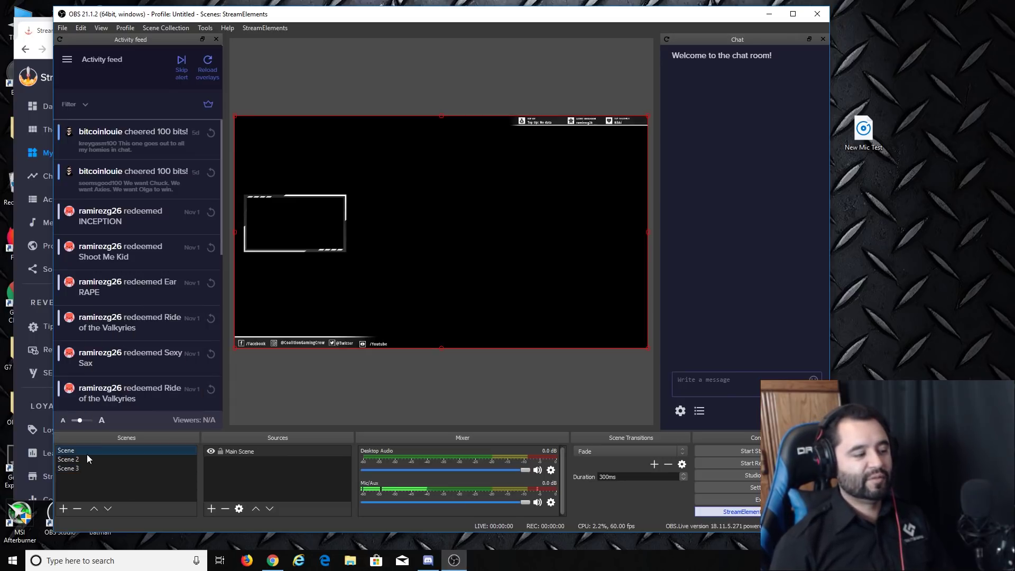
left_click(87, 459)
left_click(89, 452)
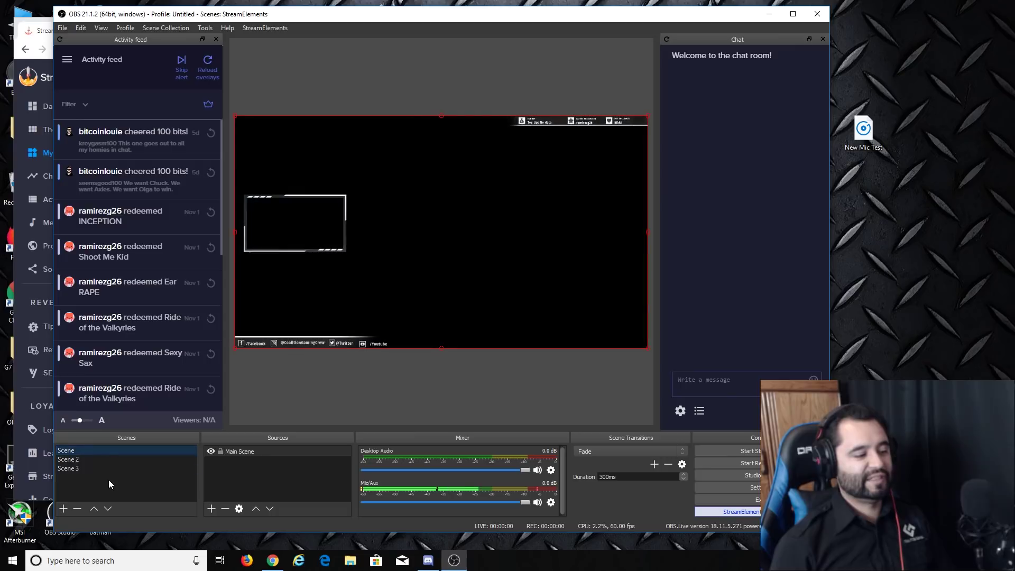
left_click(88, 458)
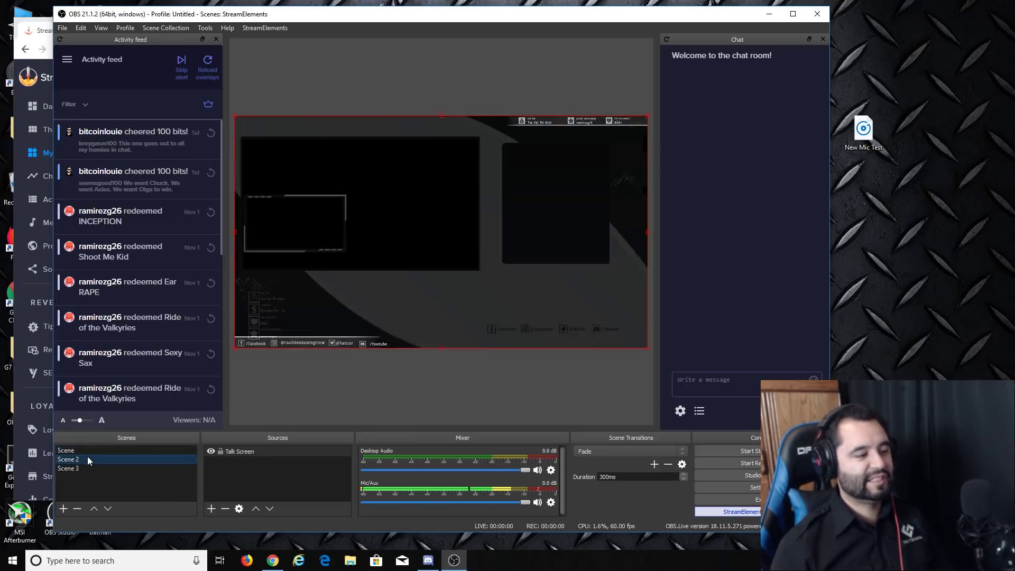
left_click(74, 470)
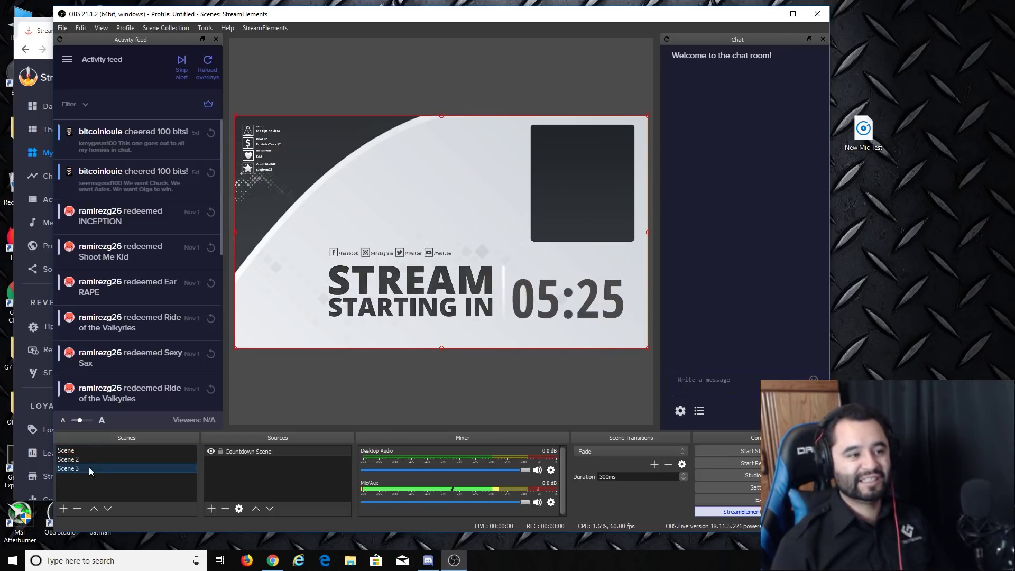
left_click(96, 453)
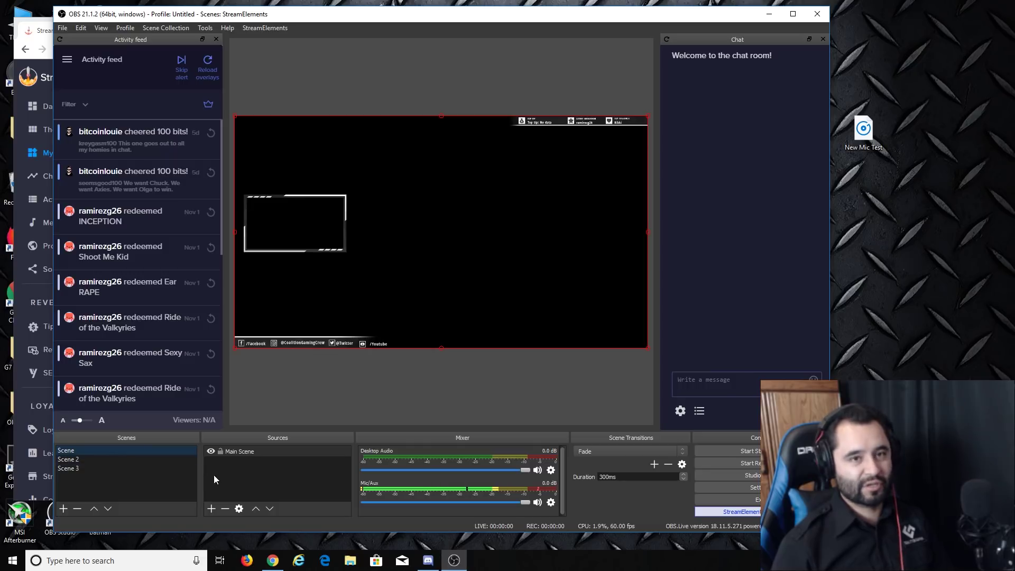
Step: Keep cycling between Main Scene, Scene 2 Talk Screen and Scene 3 countdown to compare overlays
left_click(110, 459)
left_click(97, 467)
left_click(102, 451)
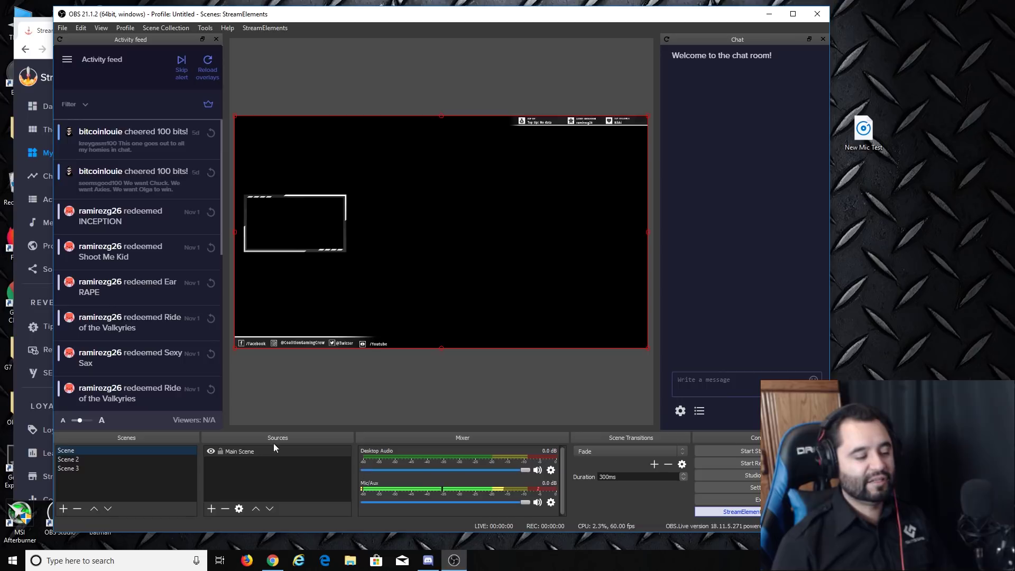
left_click(93, 459)
left_click(90, 468)
left_click(97, 461)
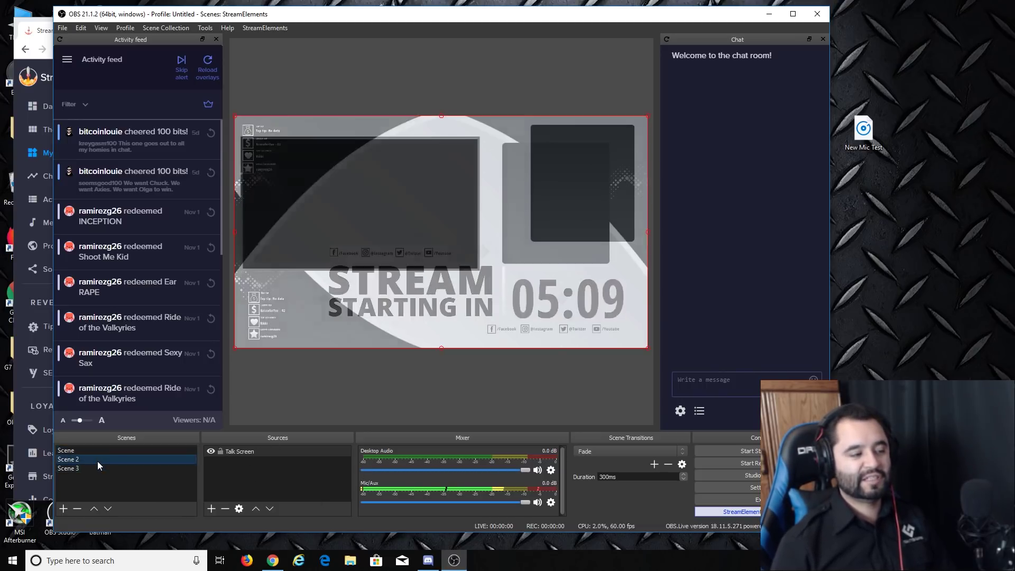
left_click(100, 452)
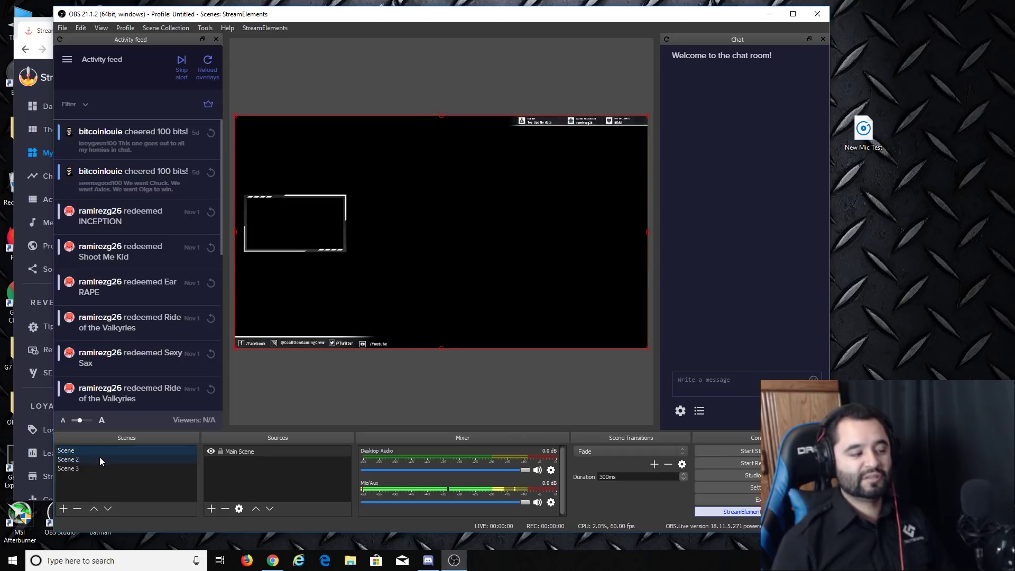
left_click(100, 458)
left_click(101, 468)
left_click(111, 460)
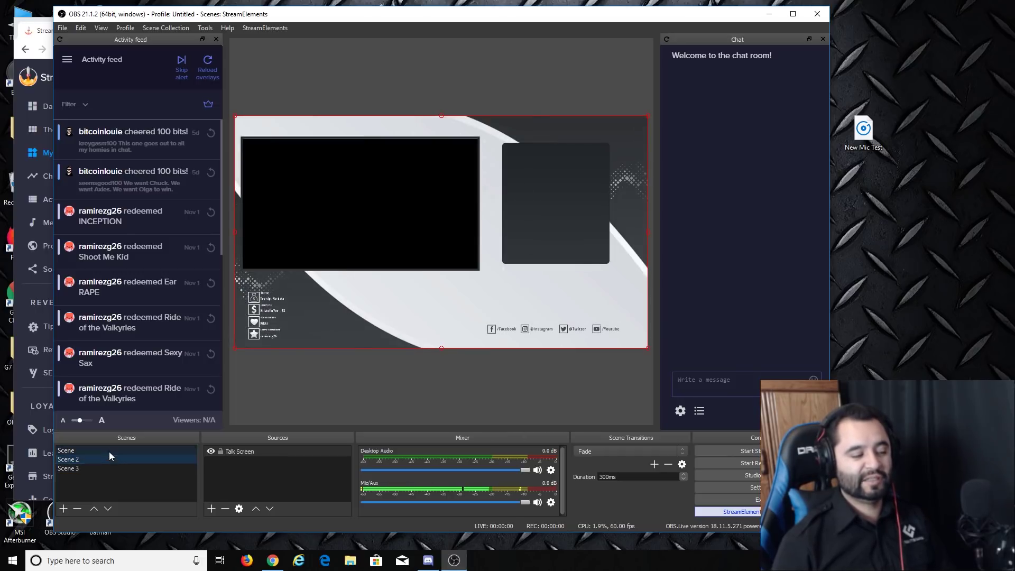
left_click(109, 452)
left_click(109, 459)
left_click(109, 467)
left_click(113, 451)
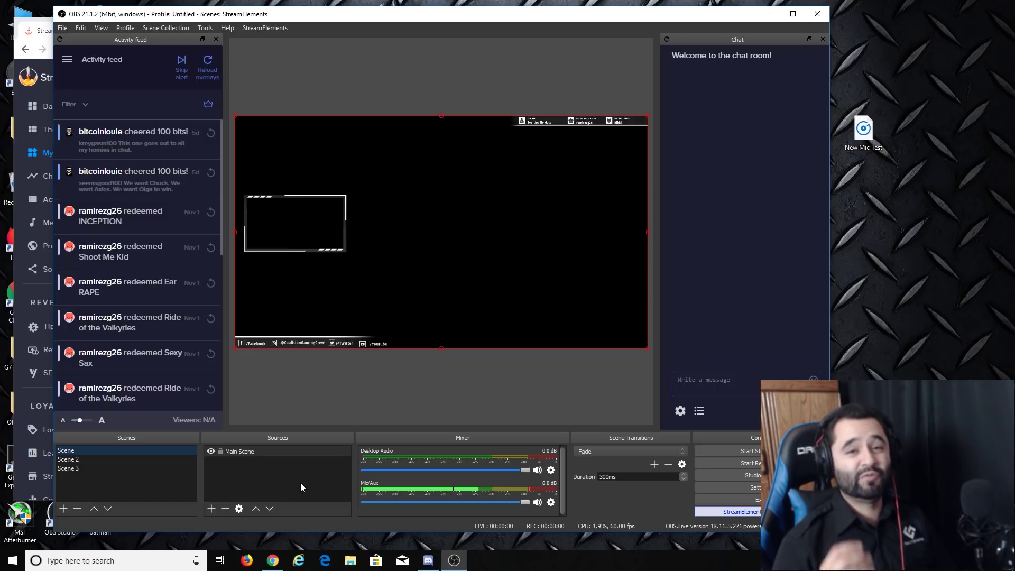
Step: Enable 'Shutdown source when not visible' on the Main Scene, Talk Screen and Countdown Scene browser sources
double_click(247, 451)
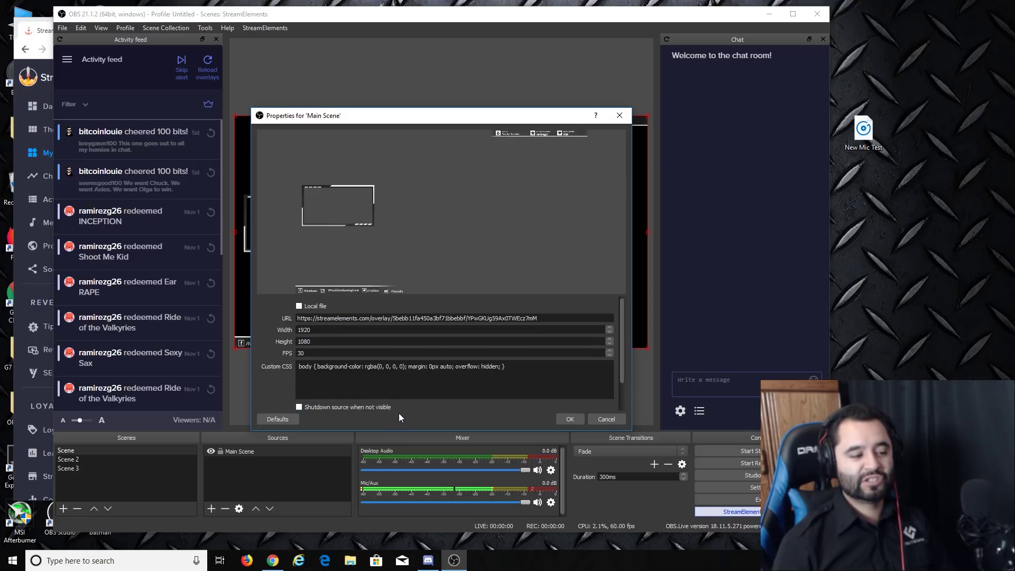
left_click(303, 406)
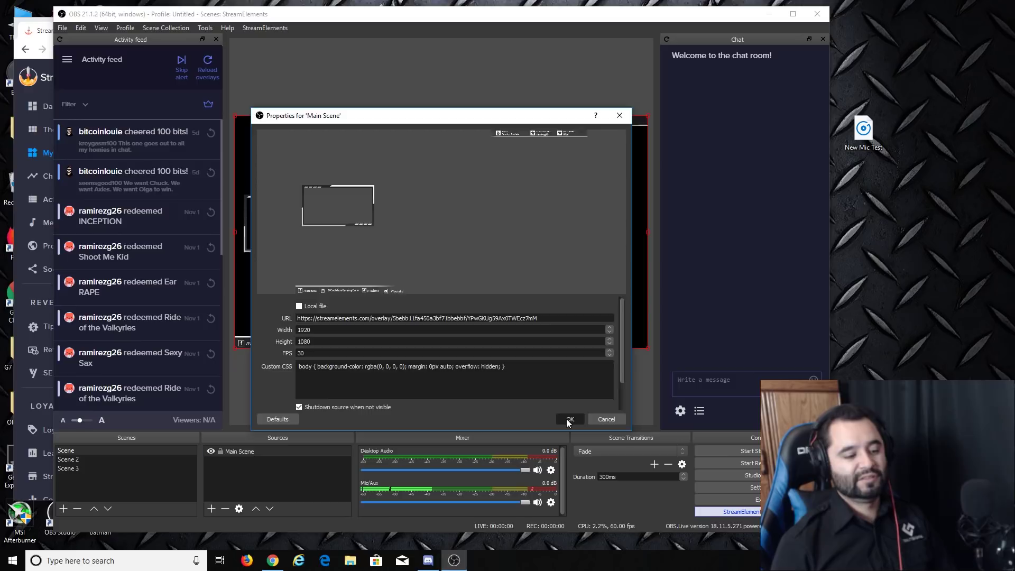
left_click(568, 420)
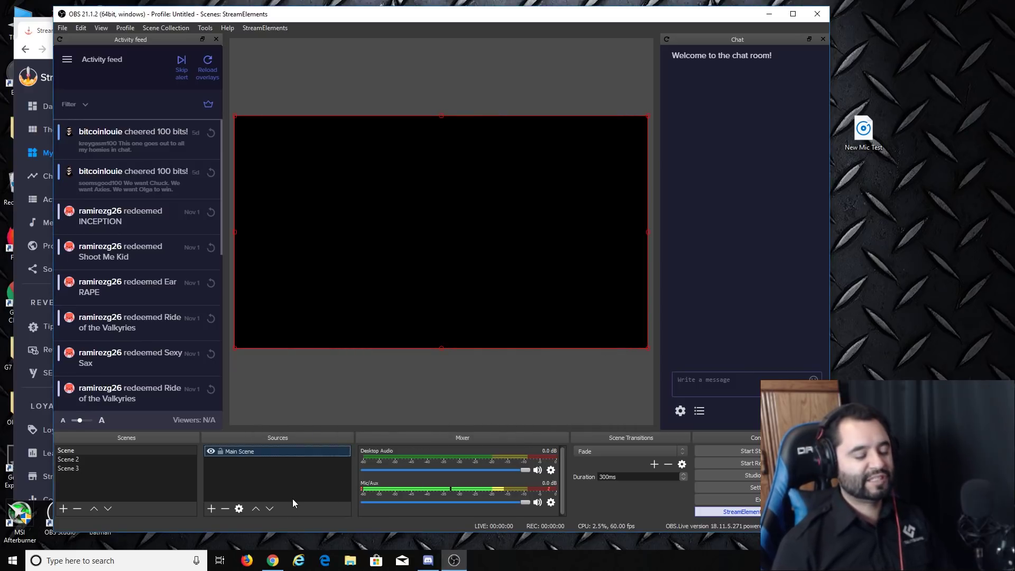
left_click(79, 459)
double_click(251, 452)
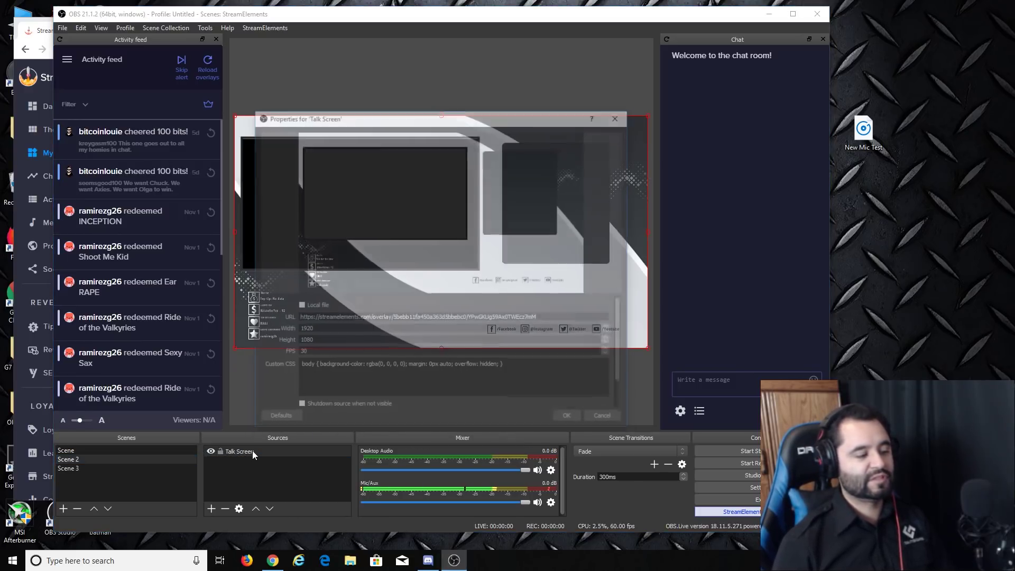
left_click(303, 404)
left_click(567, 416)
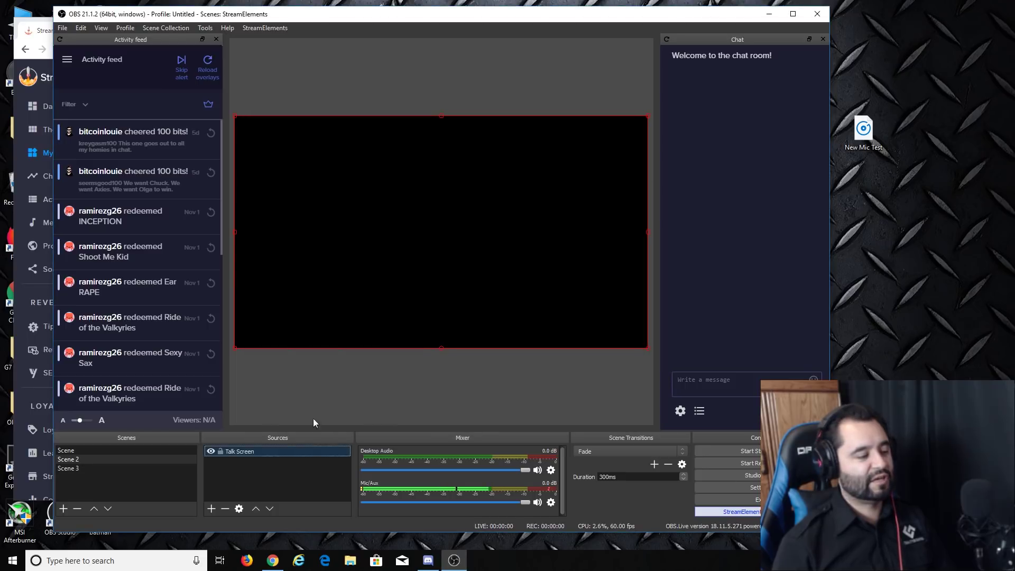
left_click(89, 468)
double_click(246, 451)
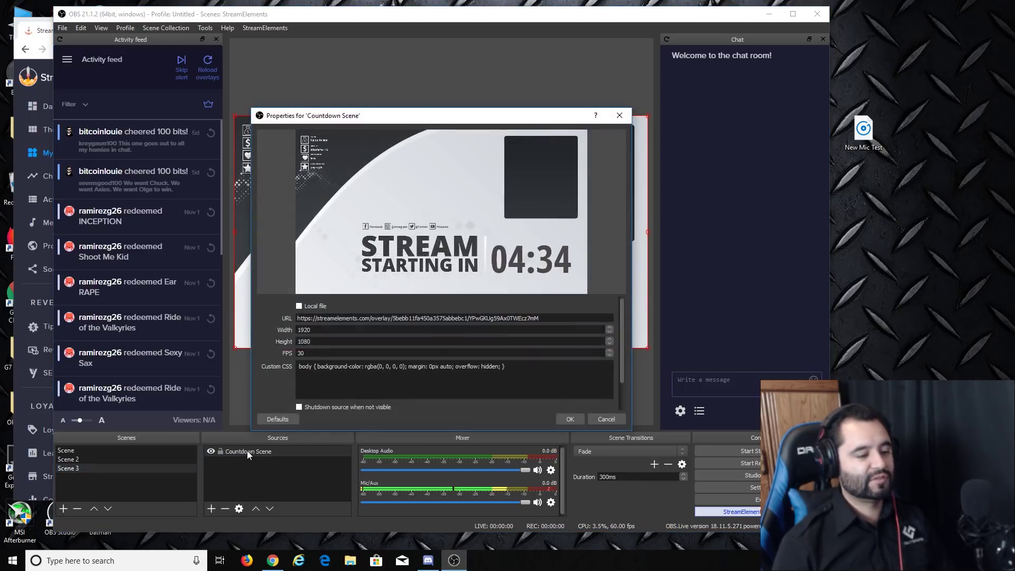
left_click(312, 406)
left_click(567, 419)
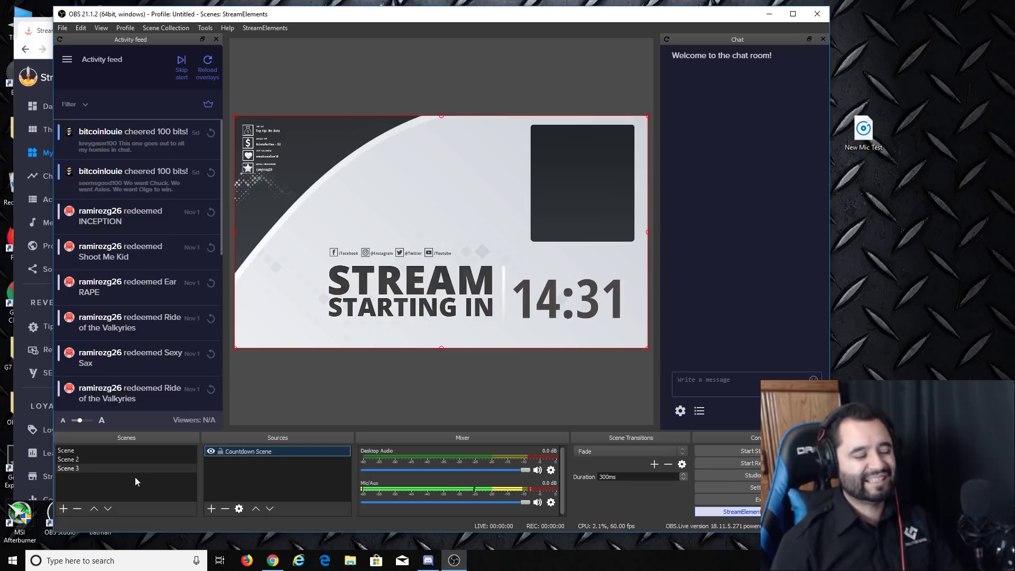
Step: Check Scene 2, then enable Studio Mode and queue Scene 2's Talk Screen in the preview
left_click(81, 459)
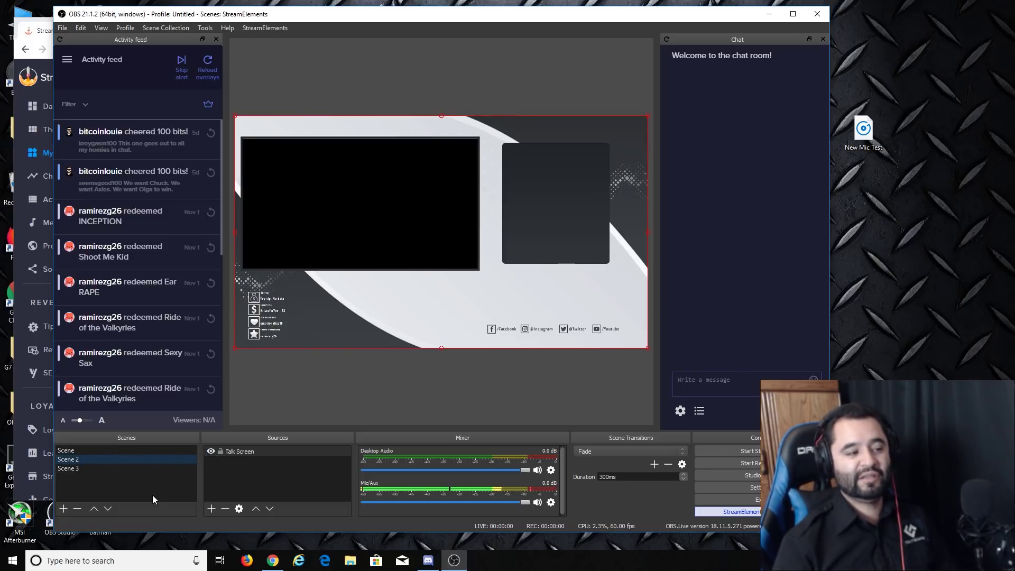
left_click(121, 450)
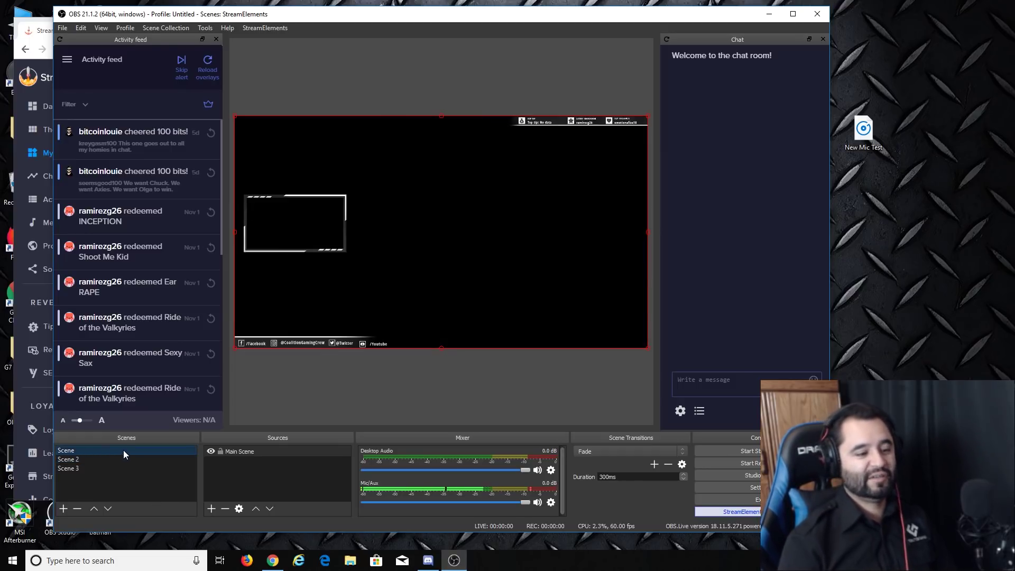
left_click_drag(687, 20, 636, 23)
left_click(681, 479)
left_click_drag(466, 21, 514, 20)
left_click(88, 461)
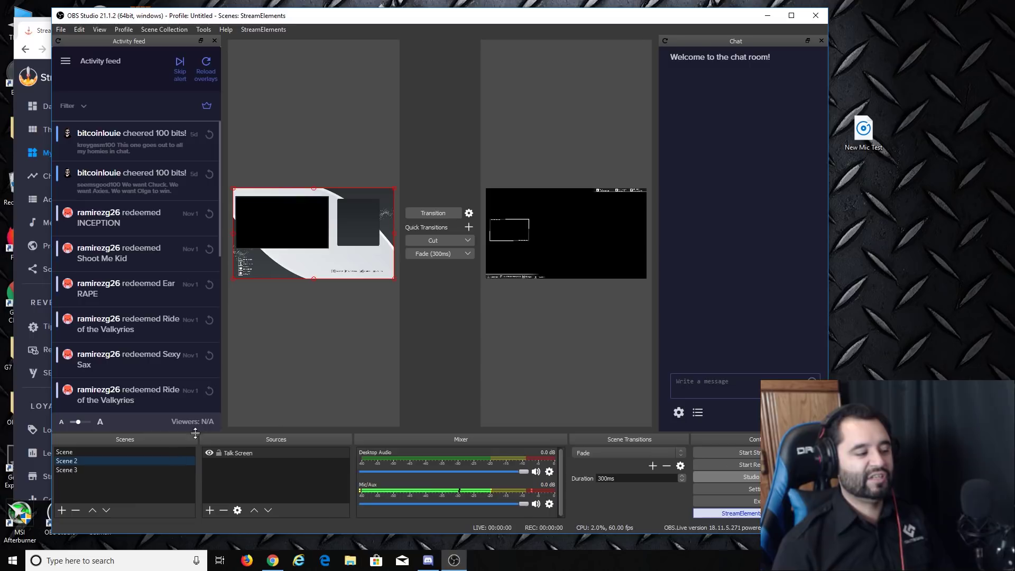
Step: Transition the Talk Screen live, then queue and transition the Scene 3 countdown live
left_click(433, 213)
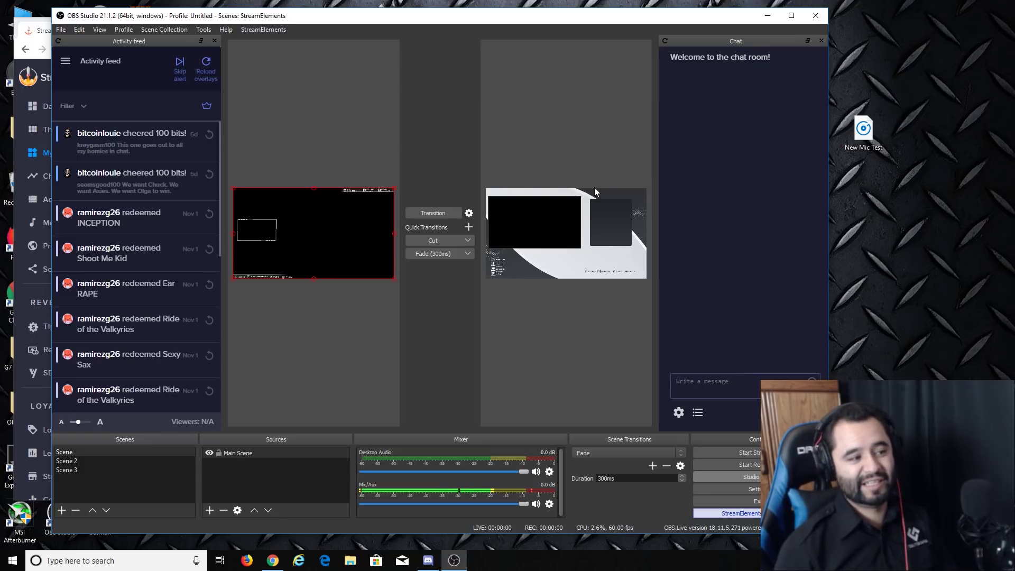
left_click(74, 470)
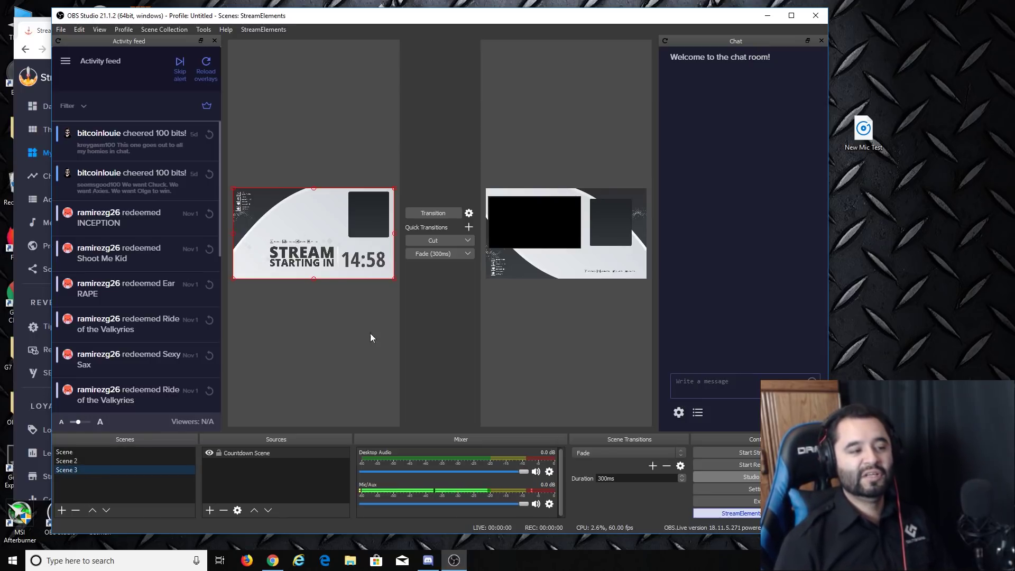
left_click(439, 213)
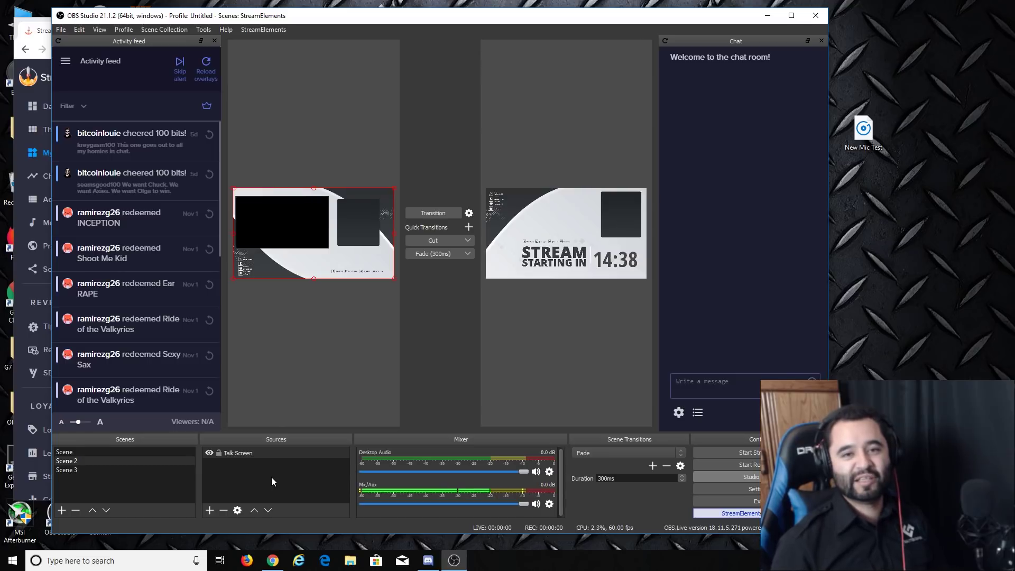
Step: Return to Chrome's StreamElements My overlays page listing the Grey Area overlays
left_click(272, 560)
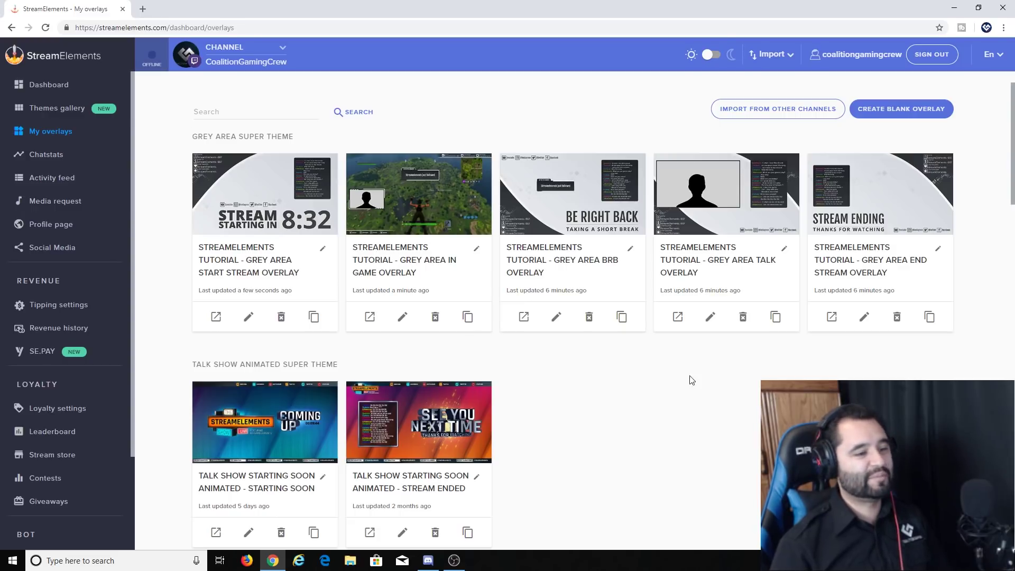
scroll(690, 379, "down", 4)
scroll(617, 446, "up", 4)
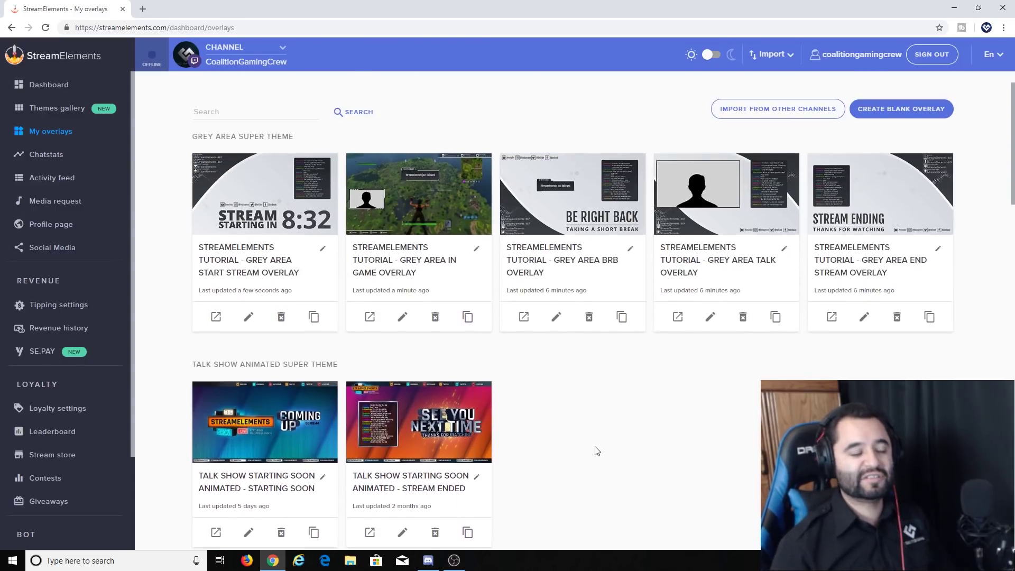